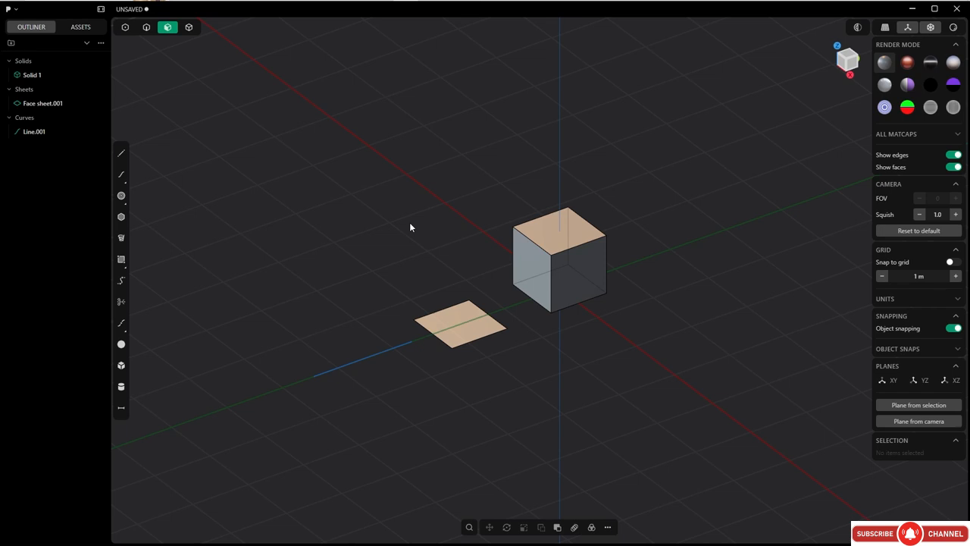
Open the preferences, review the navigation presets and the server and bridge settings, and close them.
click(15, 10)
click(21, 179)
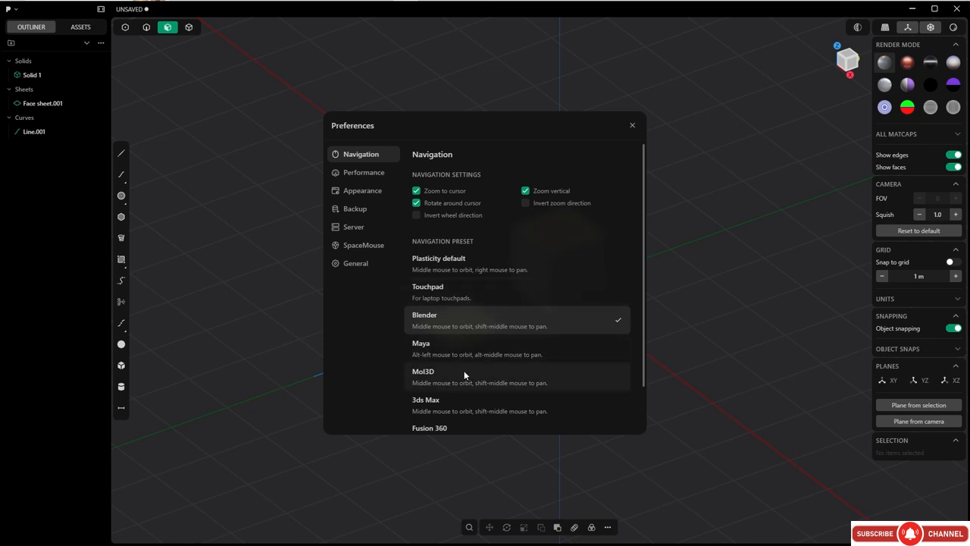
click(353, 226)
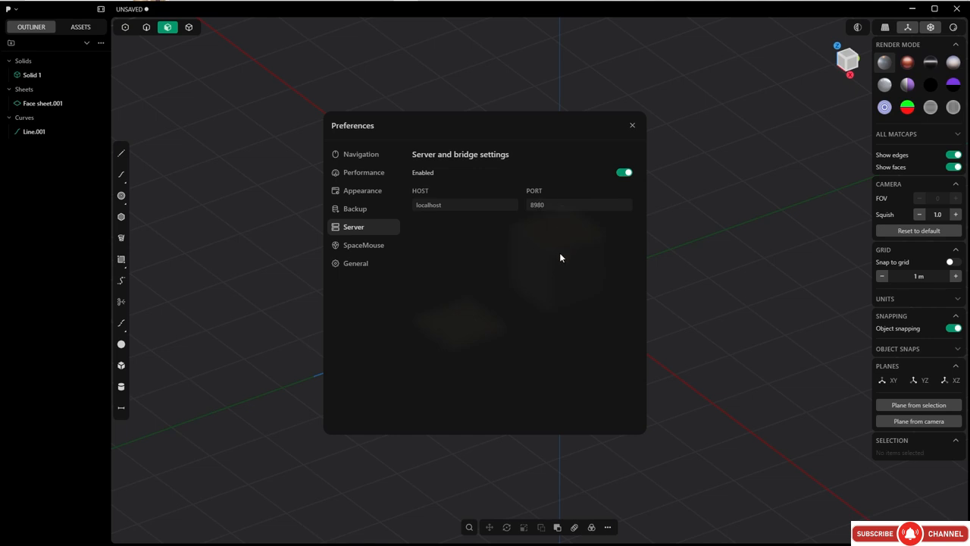
click(632, 125)
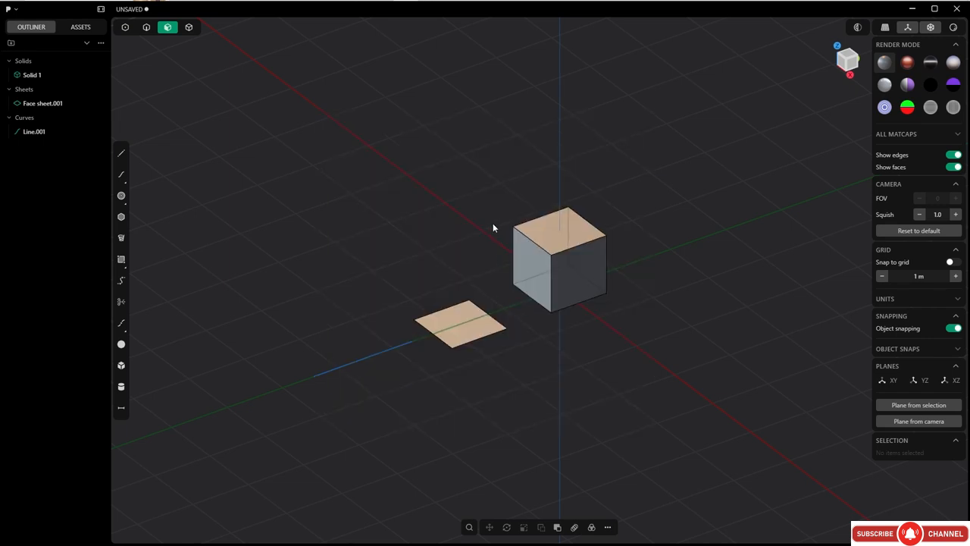
Change to solid selection mode, switch on to edge selection mode and select the straight line.
middle_drag(489, 268, 515, 261)
shift+middle_drag(515, 261, 473, 256)
key(4)
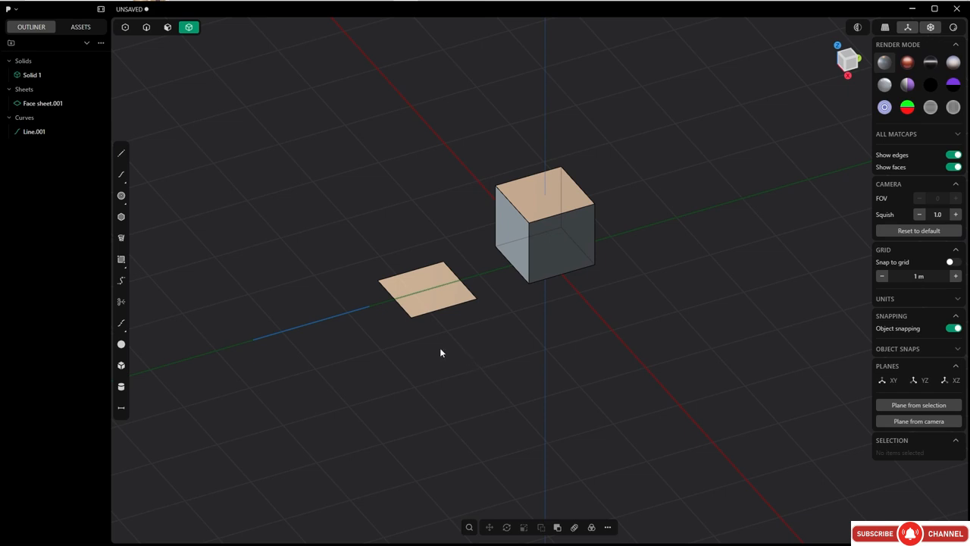
shift+middle_drag(370, 338, 439, 361)
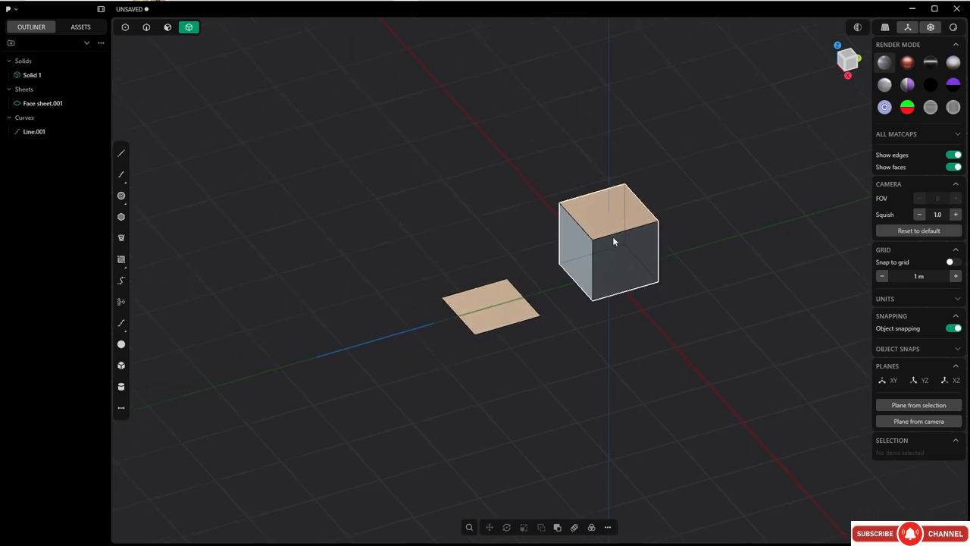
key(2)
click(383, 344)
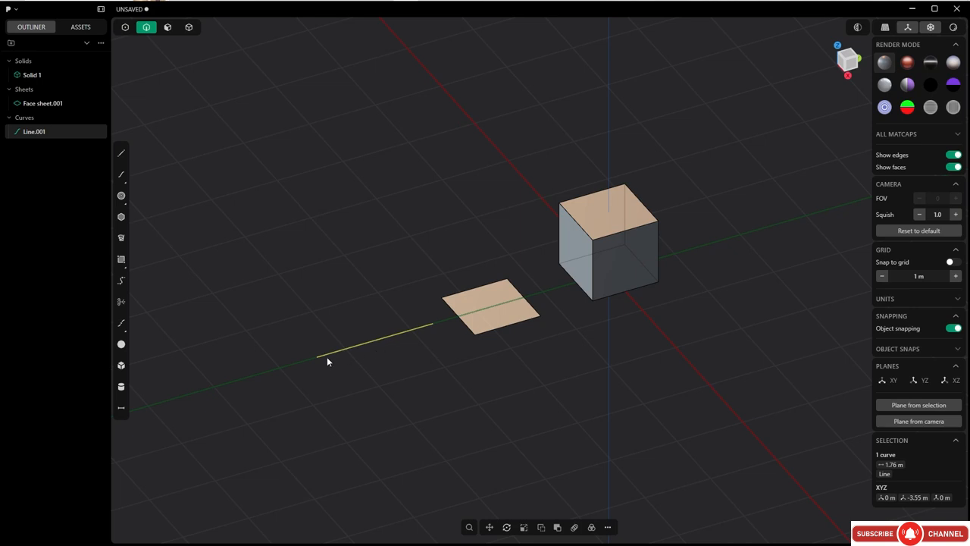
Switch to control point selection mode and clear the selection of the straight line.
key(1)
click(439, 335)
shift+middle_drag(439, 335, 464, 339)
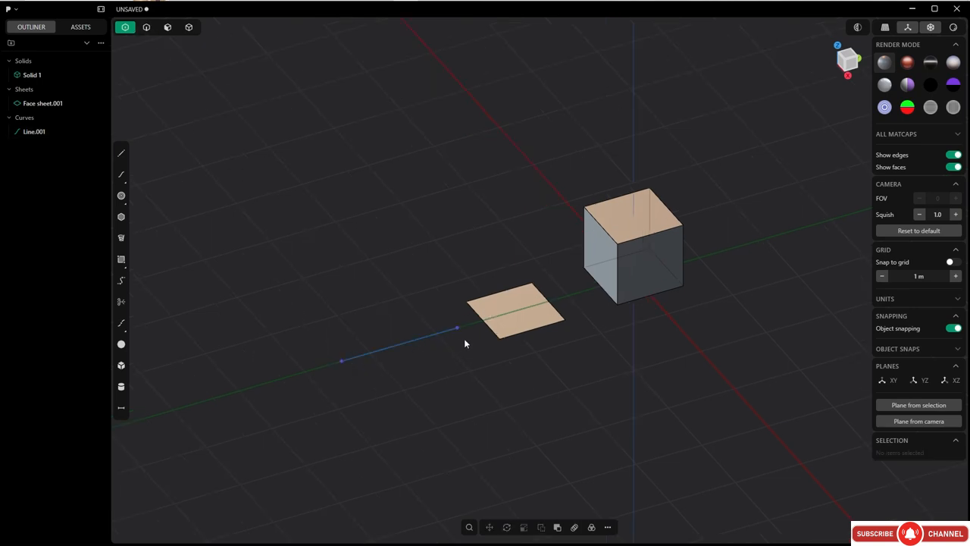
Draw an S-shaped four-point spline curve about 4.98 m long on the ground plane behind the straight line.
click(123, 176)
click(307, 307)
click(375, 305)
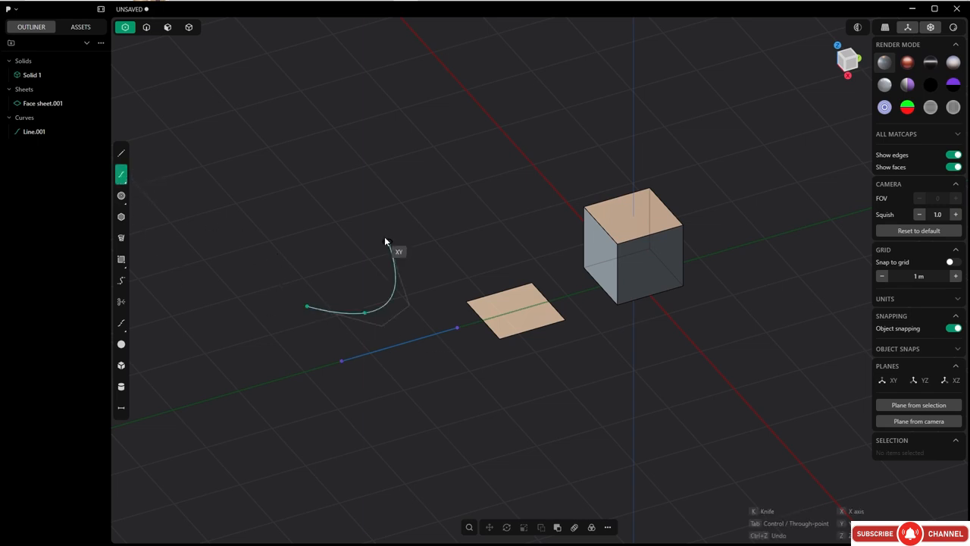
click(384, 233)
click(489, 186)
right_click(490, 230)
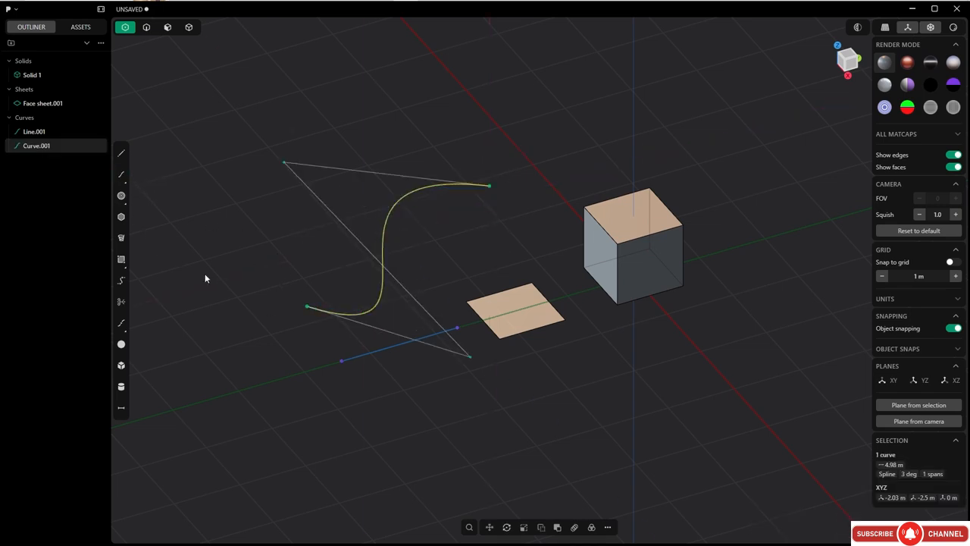
Draw a circle with a radius of about 0.64 m on the green axis, beyond the line's outer end.
click(122, 195)
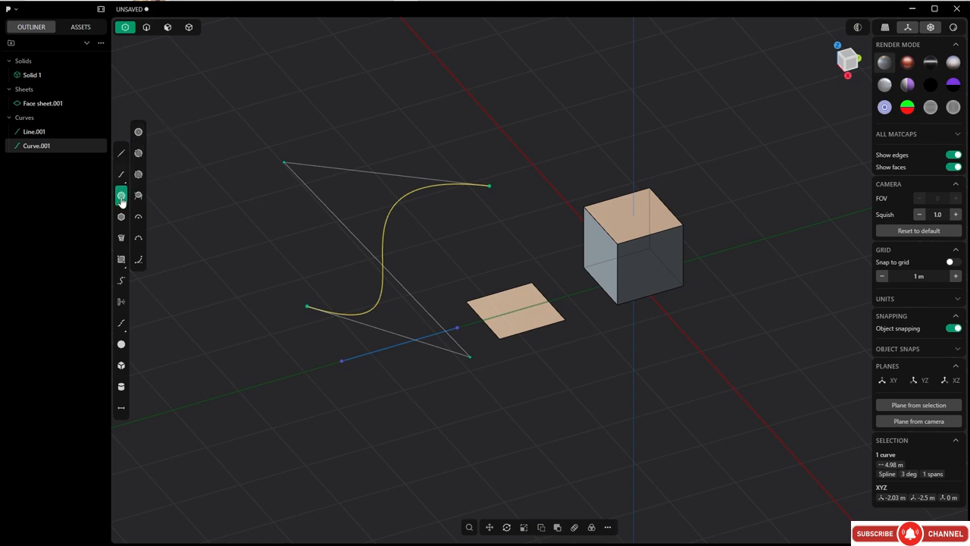
click(268, 382)
click(309, 372)
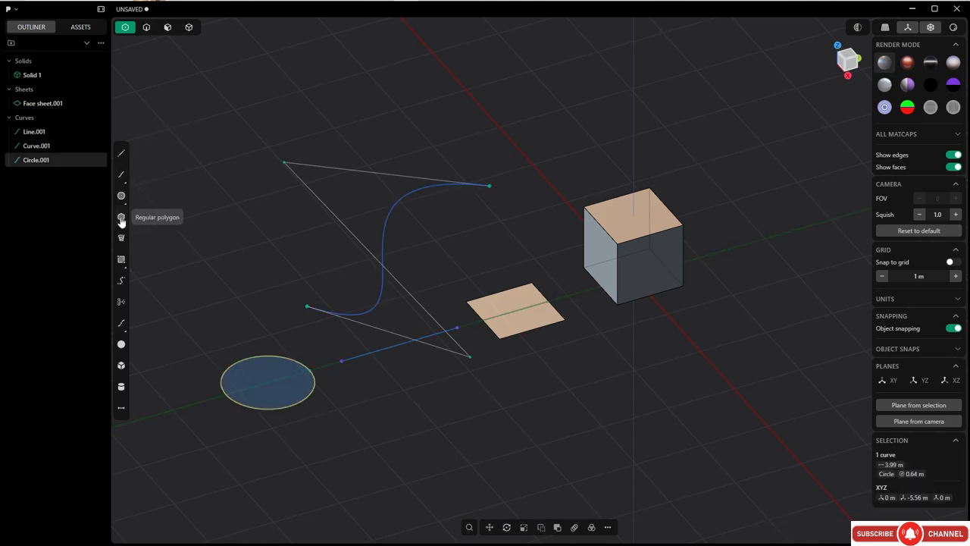
Draw a five-sided regular polygon with a perimeter of about 5.8 m beside the cube and deselect it.
click(121, 217)
click(758, 250)
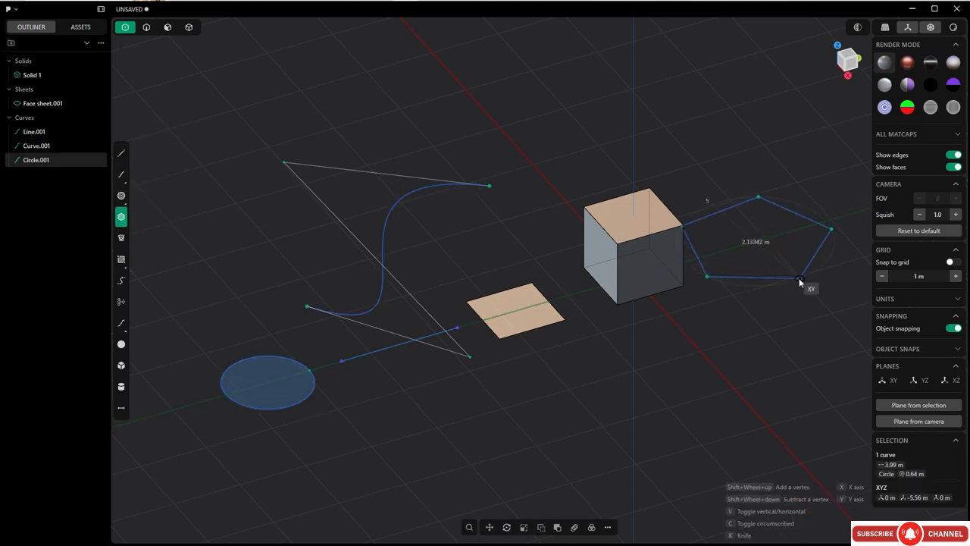
click(792, 279)
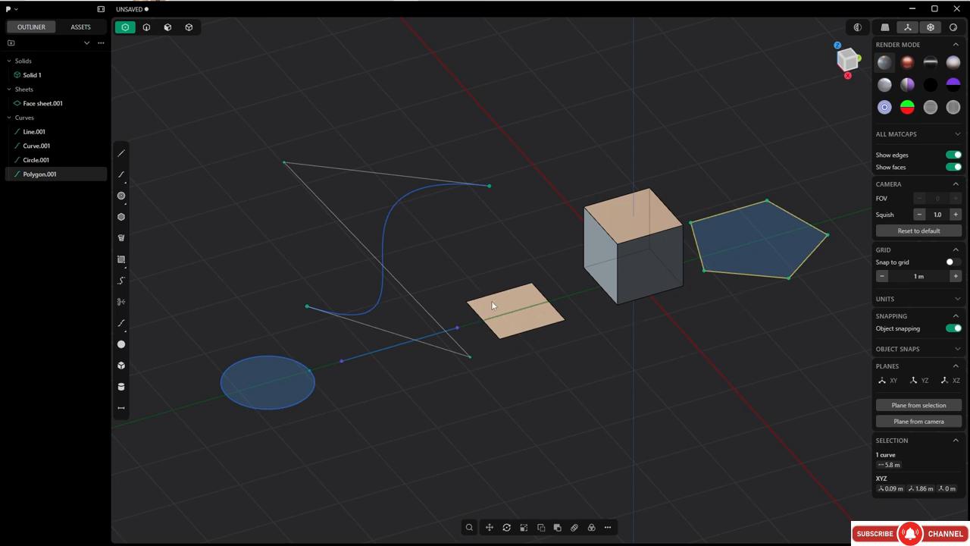
middle_drag(526, 284, 508, 259)
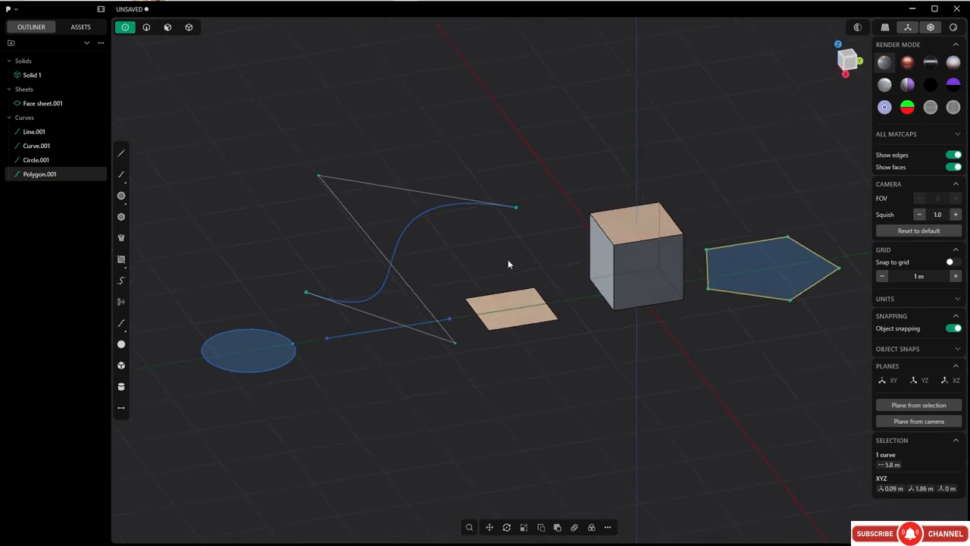
middle_drag(527, 309, 598, 262)
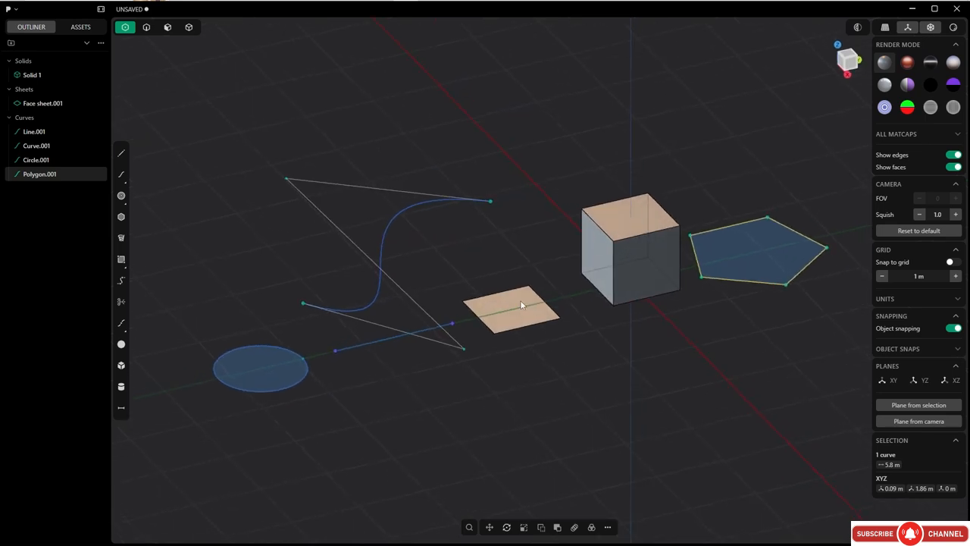
click(371, 324)
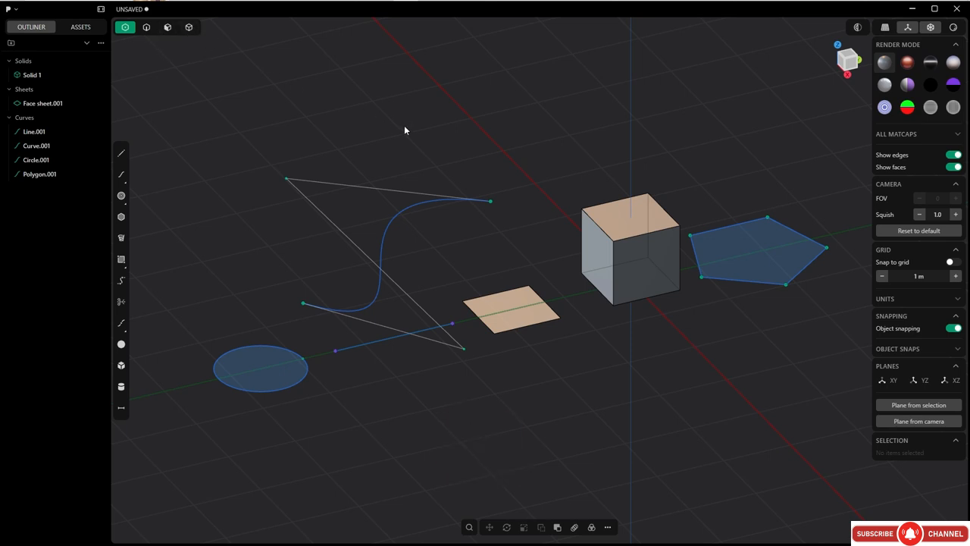
Enable the control point, edge, face and solid selection modes all at once.
key(Tab)
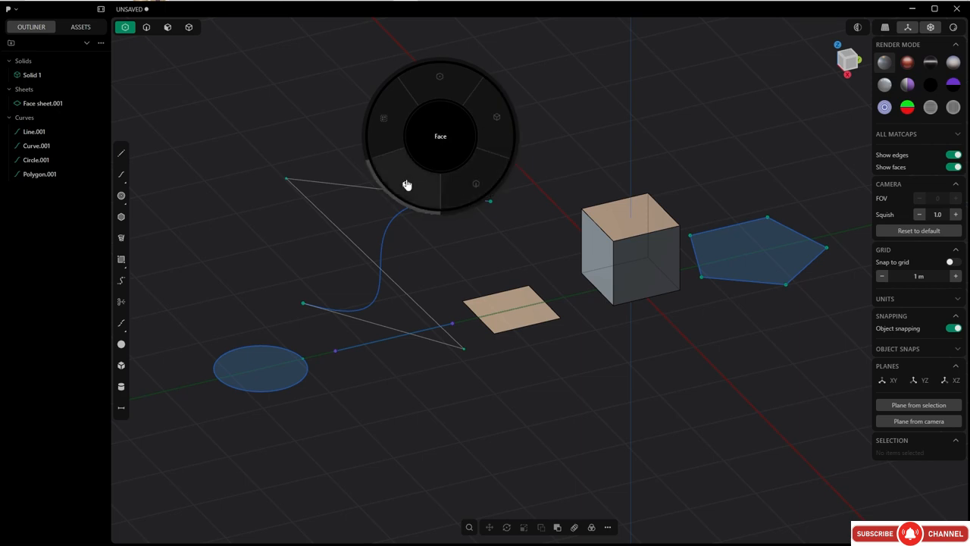
click(385, 123)
key(Tab)
click(390, 148)
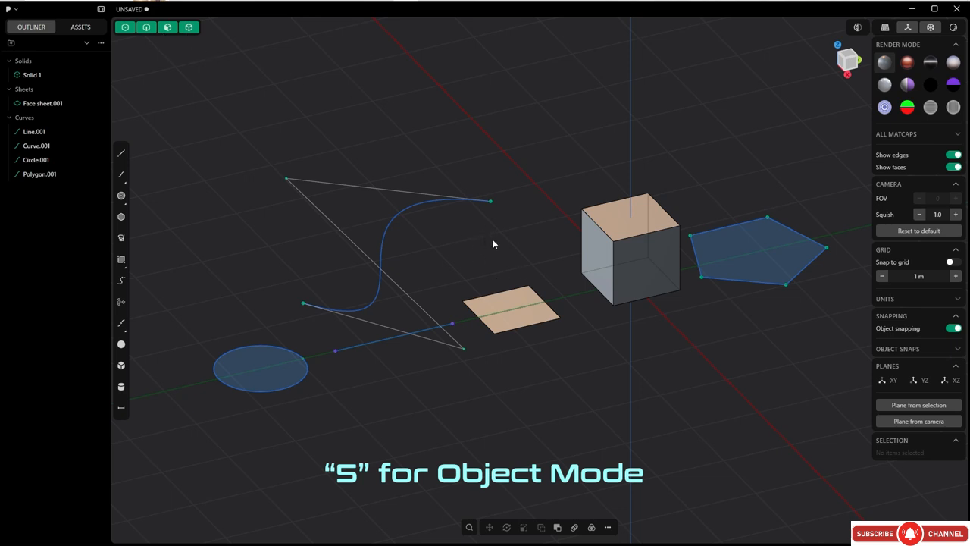
Restrict selection to control points, select the end point of the spline nearest the cube, and clear the selection.
key(Tab)
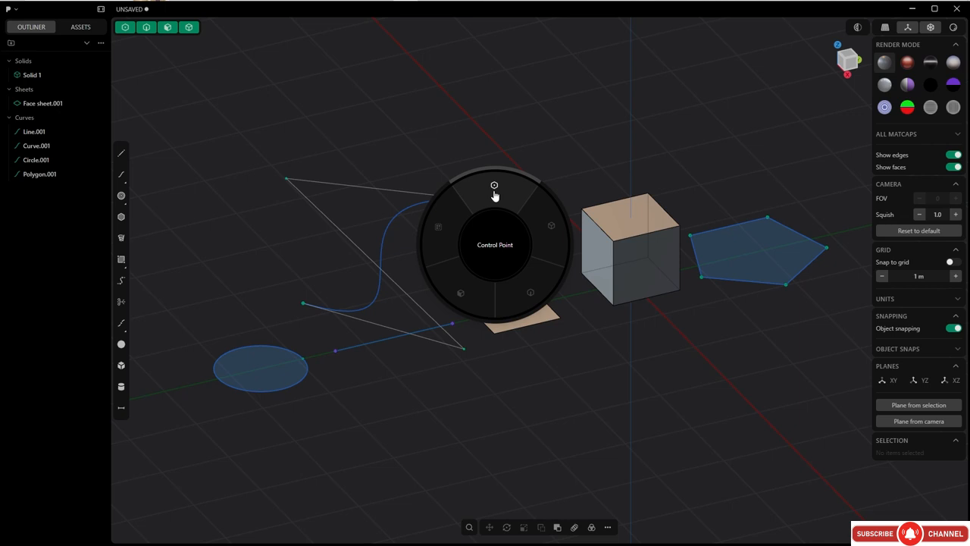
click(494, 194)
click(490, 201)
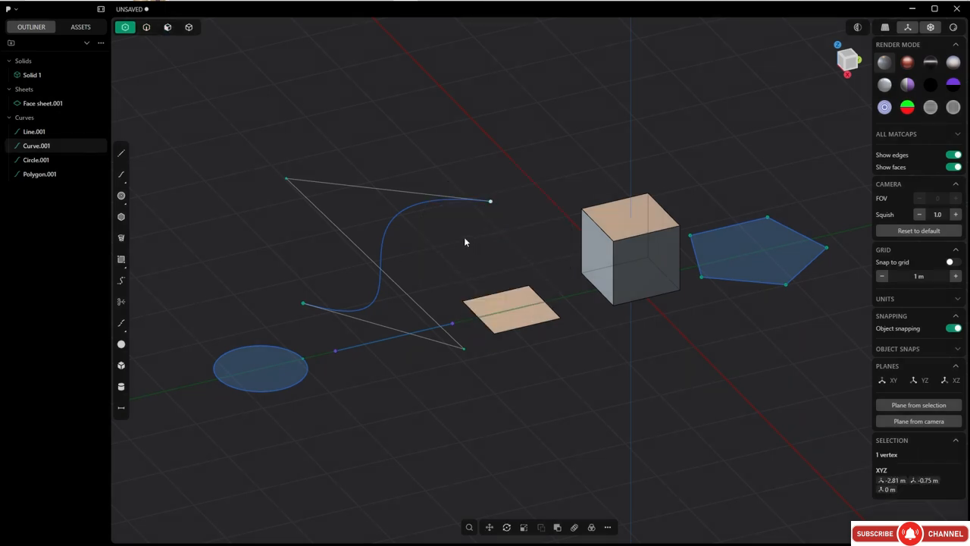
click(426, 397)
Select the straight line, return to control point mode and add a control point at the line's middle.
click(336, 352)
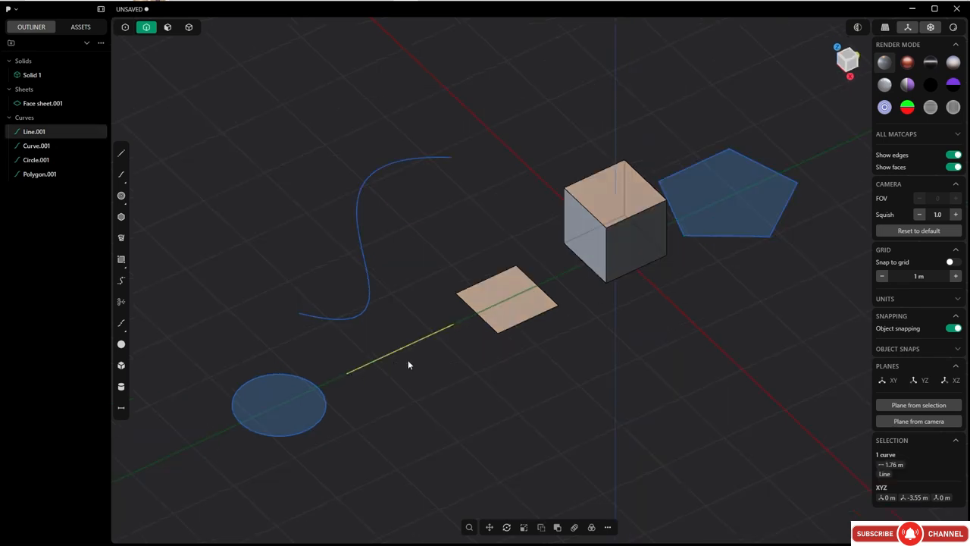
key(Tab)
click(416, 311)
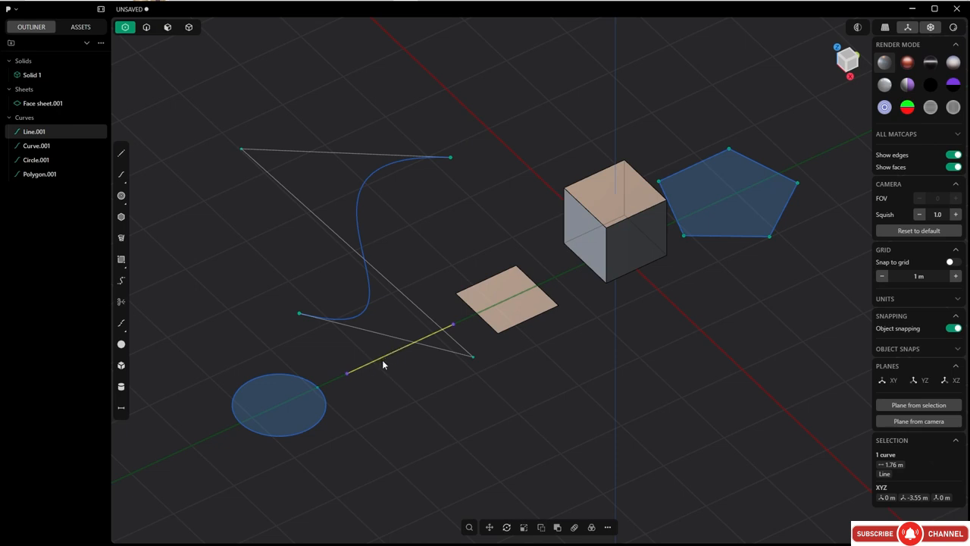
key(shift+s)
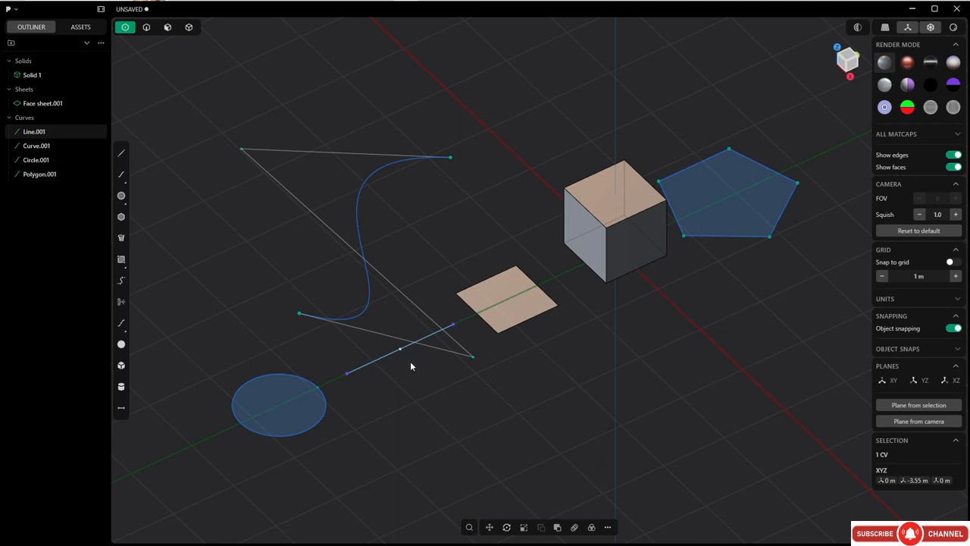
Move the line's middle control point about 1.39 m along the X axis to bend the line.
key(g)
key(x)
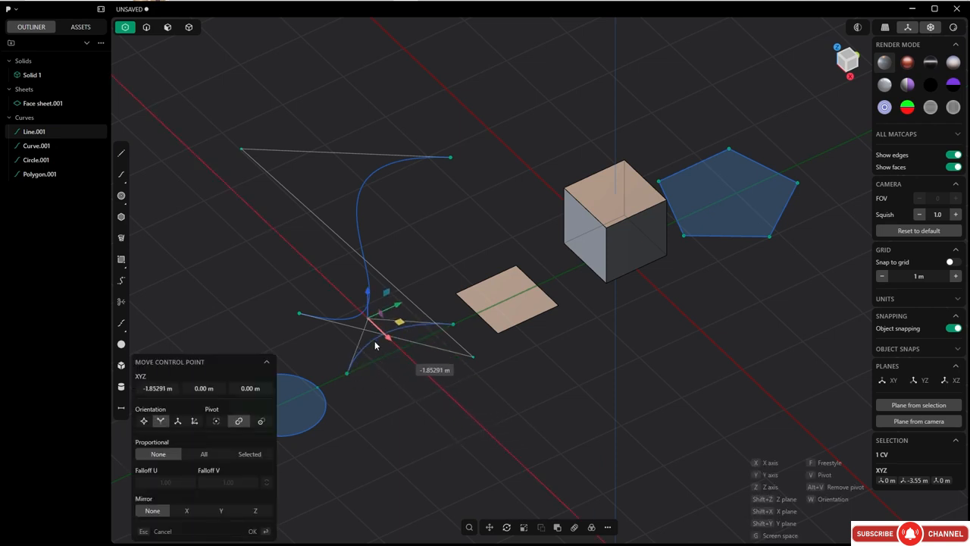
drag(375, 342, 472, 427)
click(260, 531)
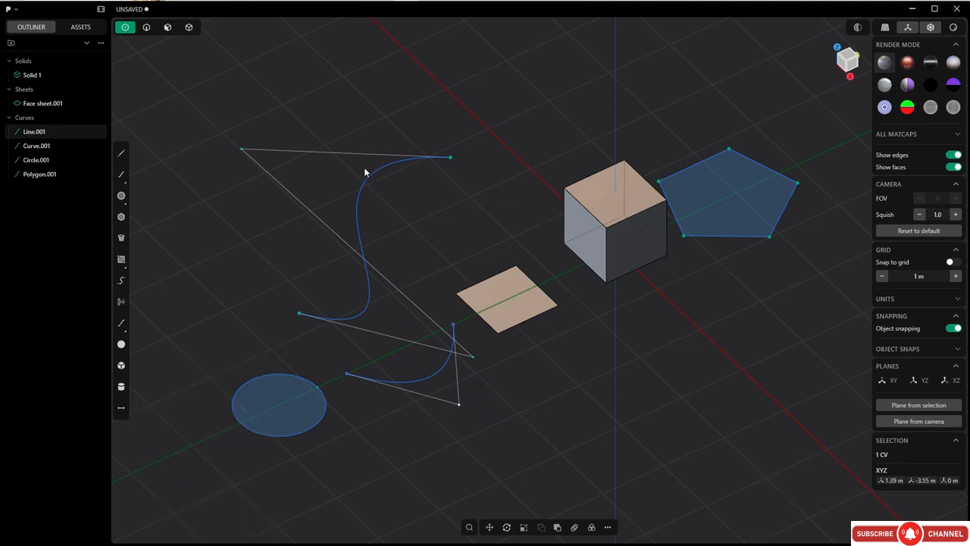
Switch to edge selection mode and select the spline, the bent line, the circle and the polygon one after another.
key(Tab)
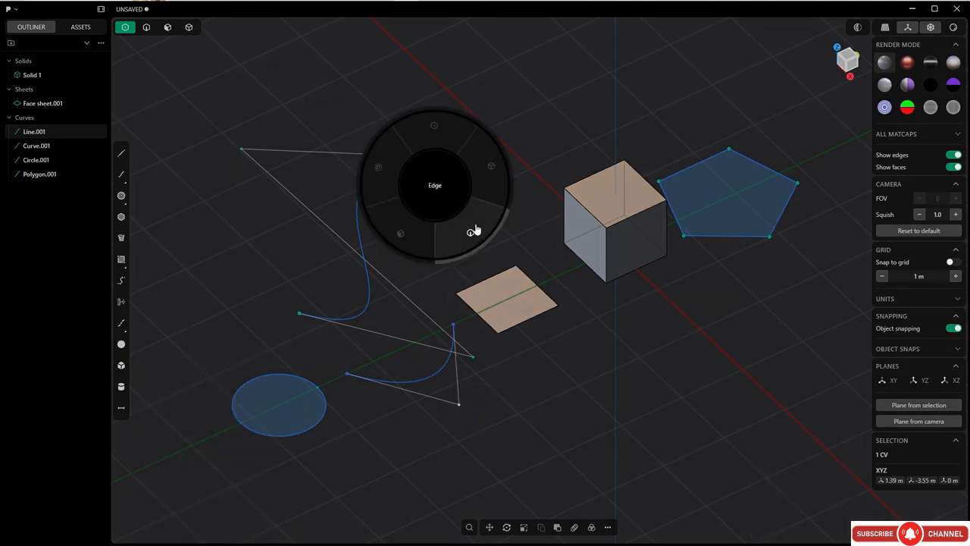
click(474, 230)
click(397, 221)
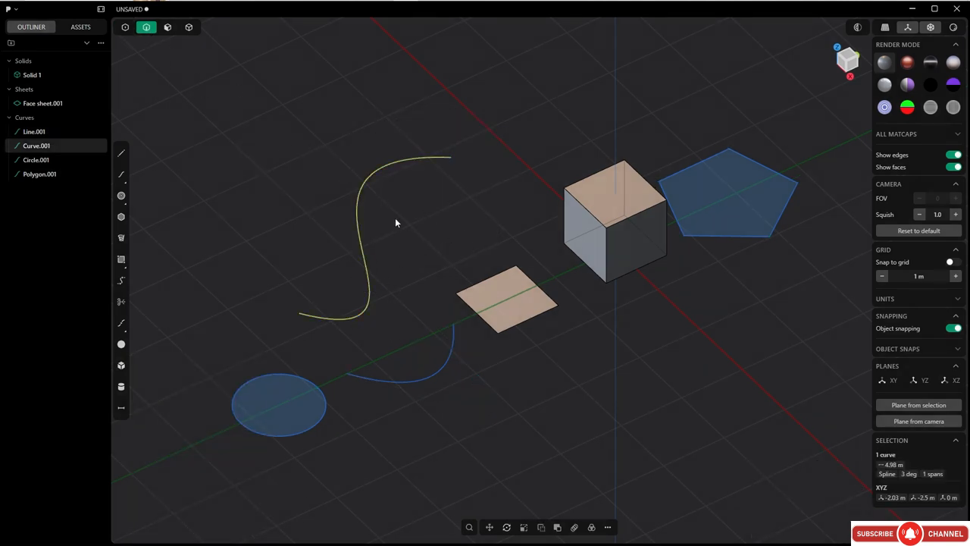
key(Tab)
click(429, 263)
click(425, 373)
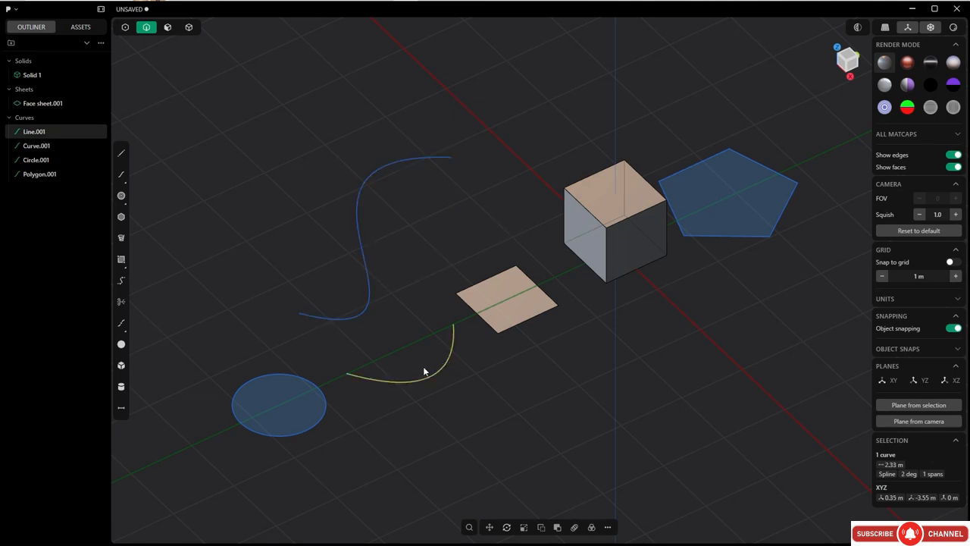
click(307, 432)
click(735, 229)
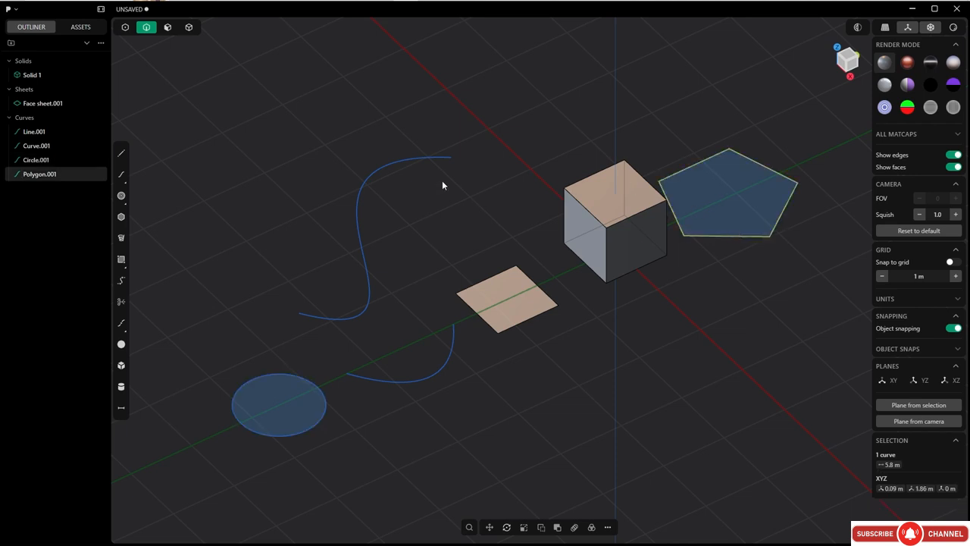
Switch to face selection mode and select the closed regions of the polygon and the circle for Extrude, without extruding them.
click(167, 27)
click(361, 280)
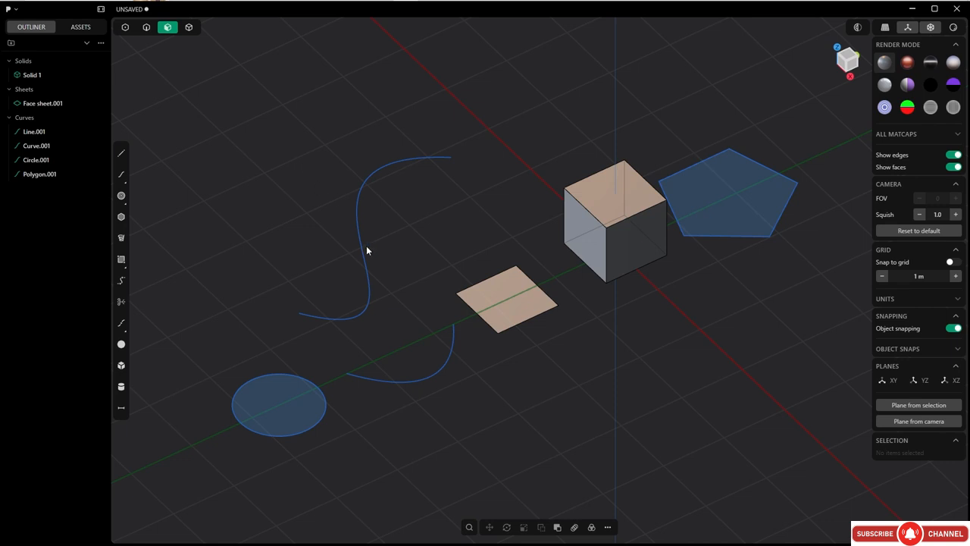
middle_drag(366, 250, 340, 210)
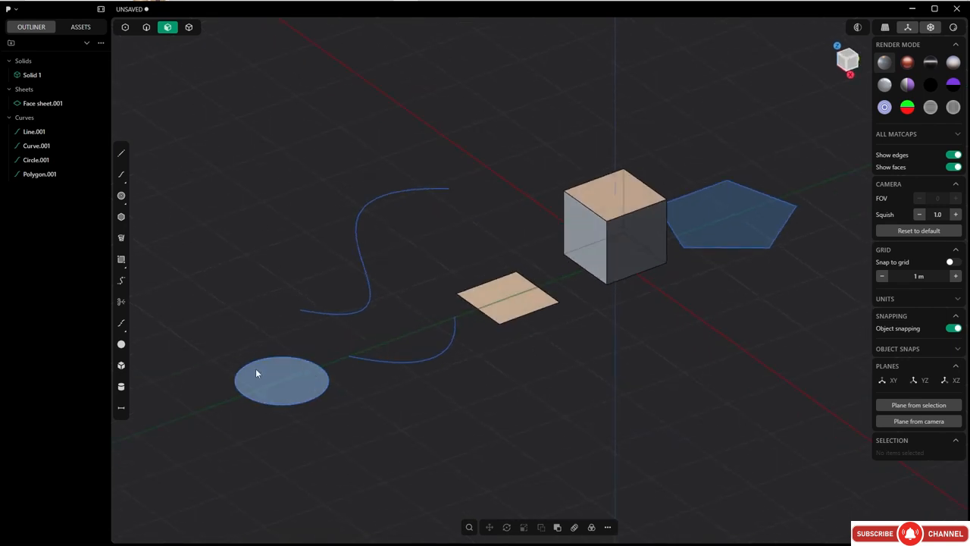
click(730, 215)
key(e)
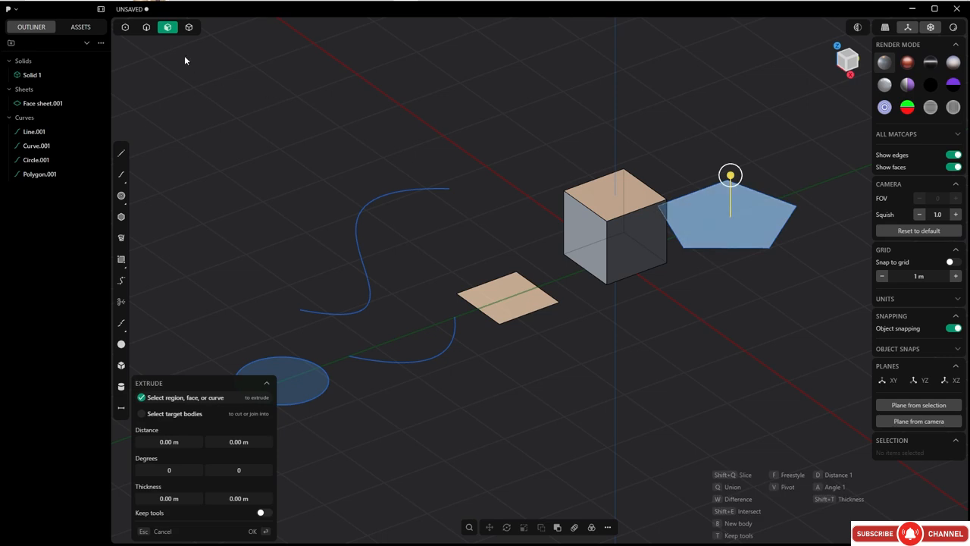
click(297, 378)
click(535, 334)
Select the square sheet's face and the cube's side faces one by one, and clear the selection.
click(515, 293)
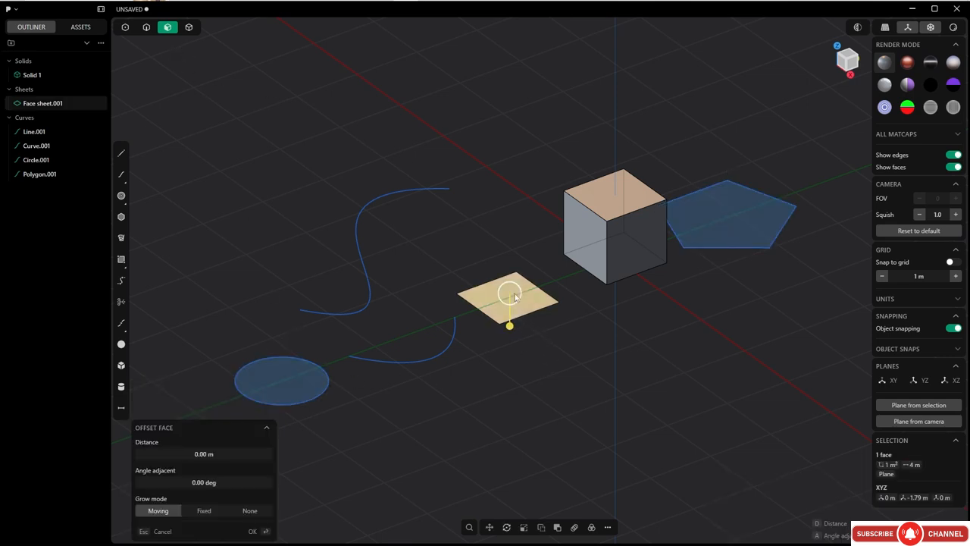
mouse_move(530, 291)
middle_down()
mouse_move(513, 261)
mouse_move(533, 290)
middle_up()
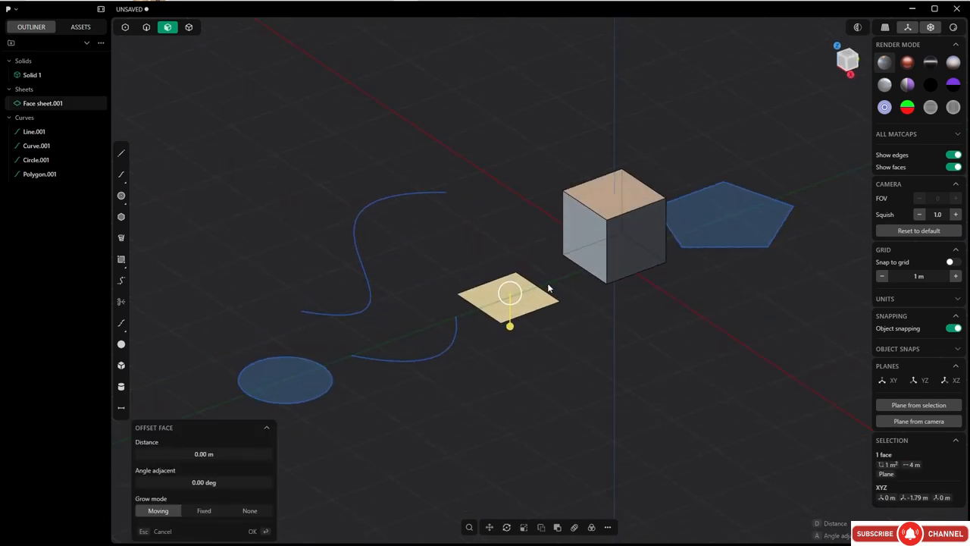
click(629, 236)
middle_drag(629, 236, 519, 302)
click(596, 232)
click(527, 168)
middle_drag(527, 168, 551, 168)
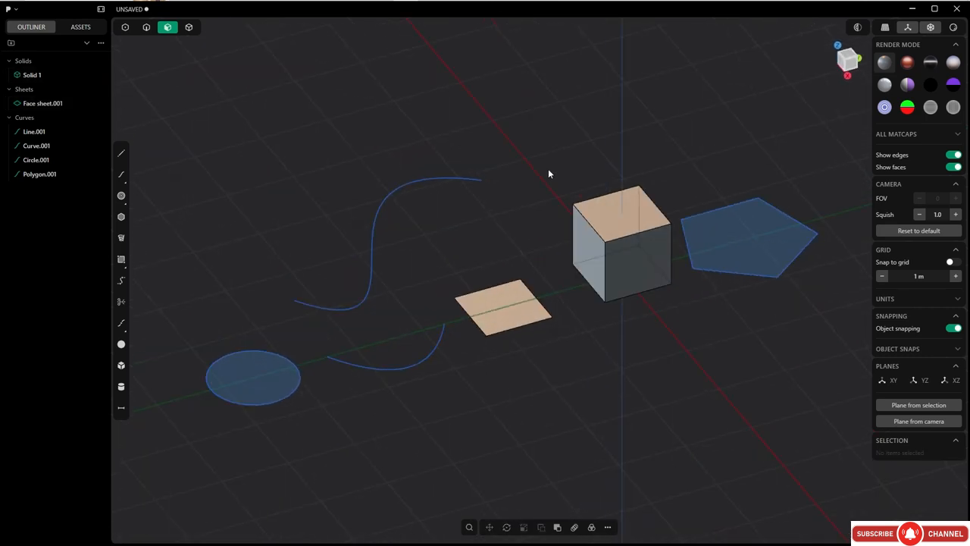
Switch to solid selection mode and select the cube, the square sheet and the cube again, one at a time.
key(4)
key(ctrl+a)
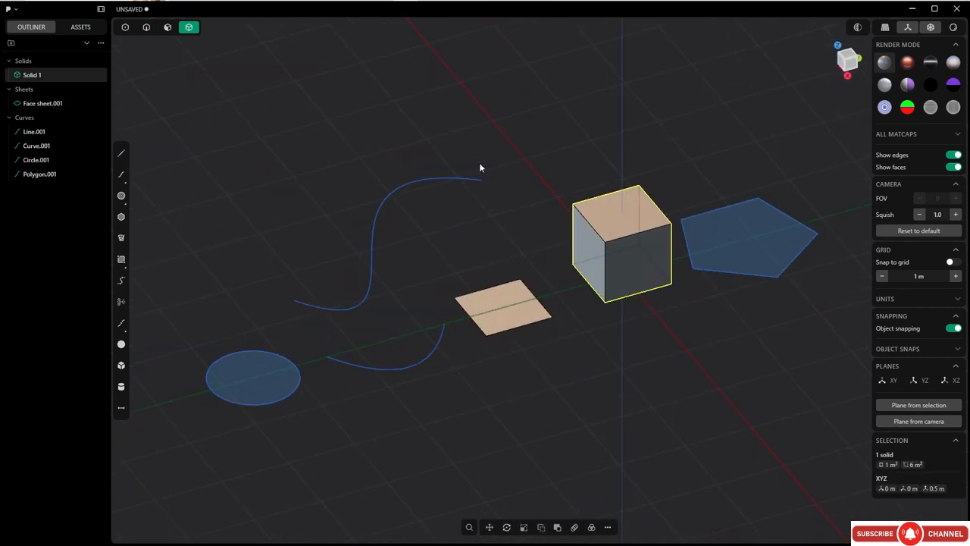
click(525, 246)
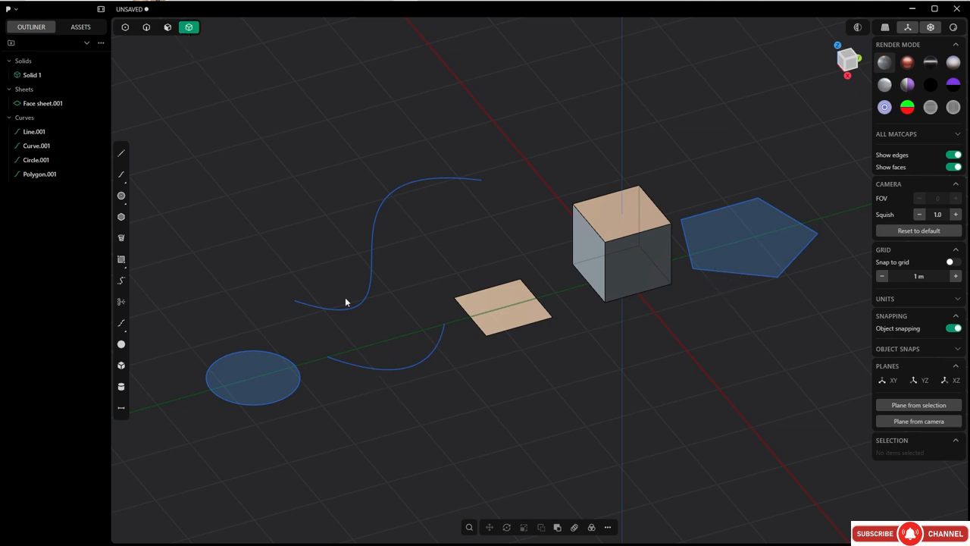
click(513, 304)
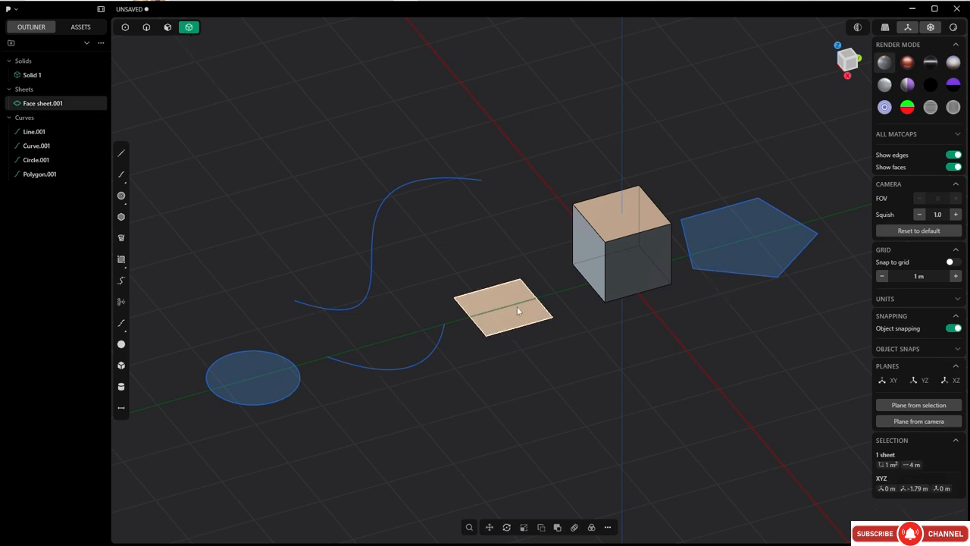
click(622, 285)
mouse_move(599, 275)
middle_down()
mouse_move(616, 255)
mouse_move(600, 268)
middle_up()
shift+middle_drag(539, 181, 497, 181)
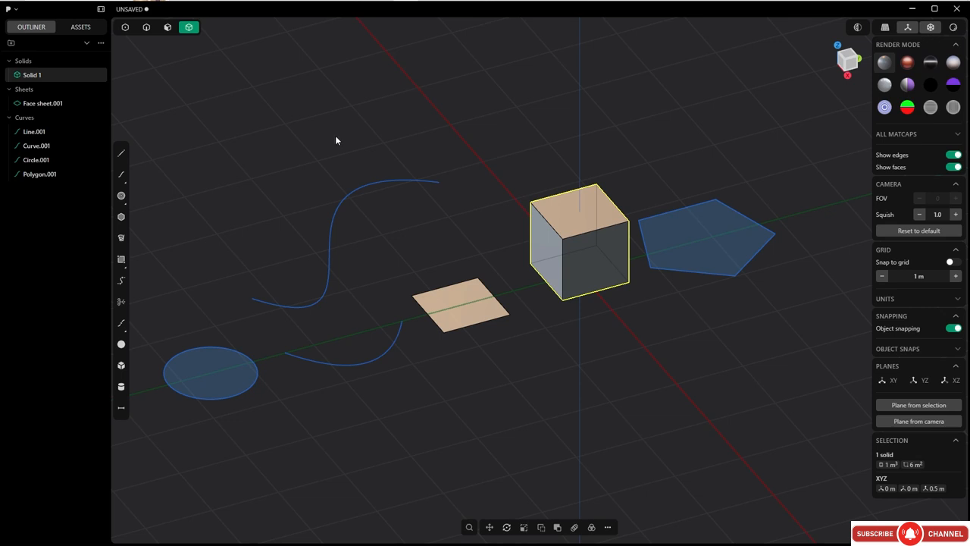
Enable all selection modes together and select the spline, the bent line, the square sheet and the cube one by one.
key(5)
click(212, 156)
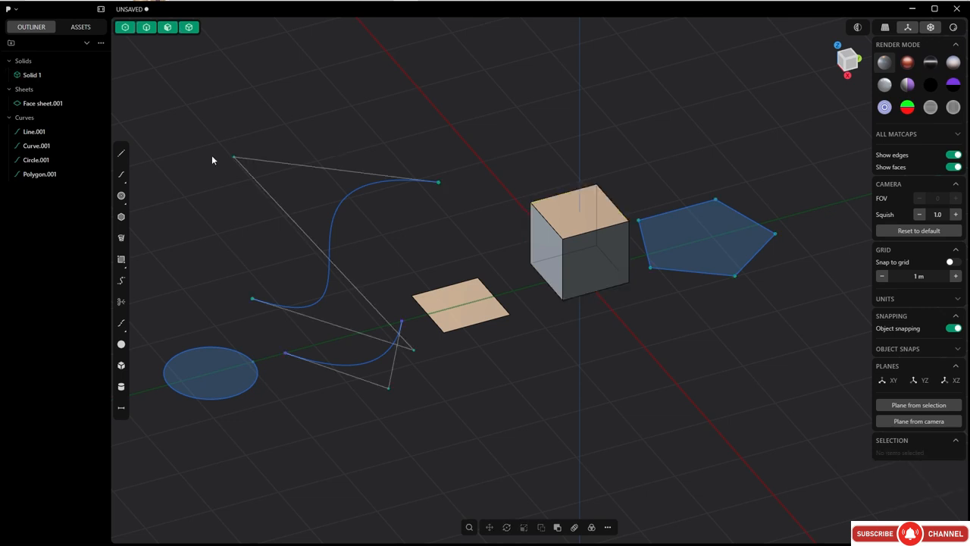
click(327, 241)
click(353, 364)
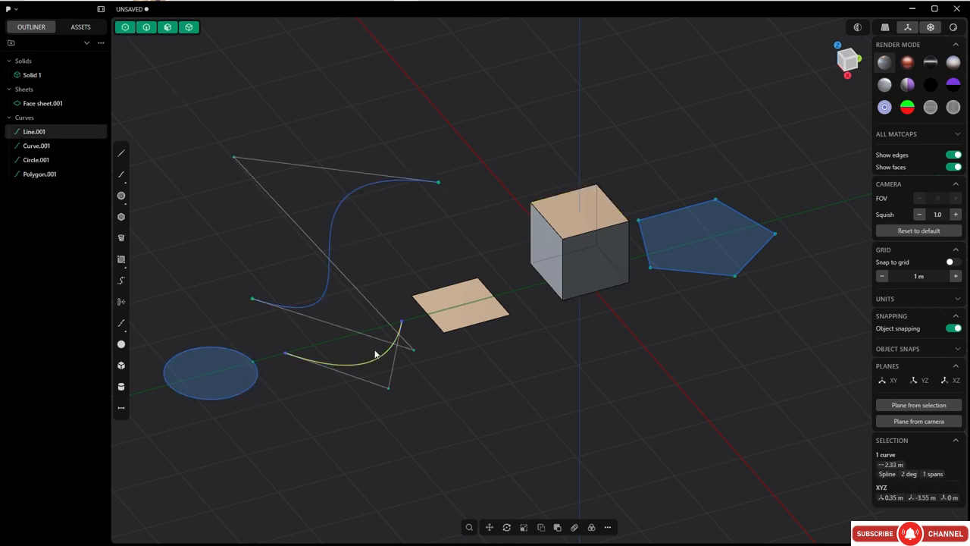
click(466, 312)
click(590, 232)
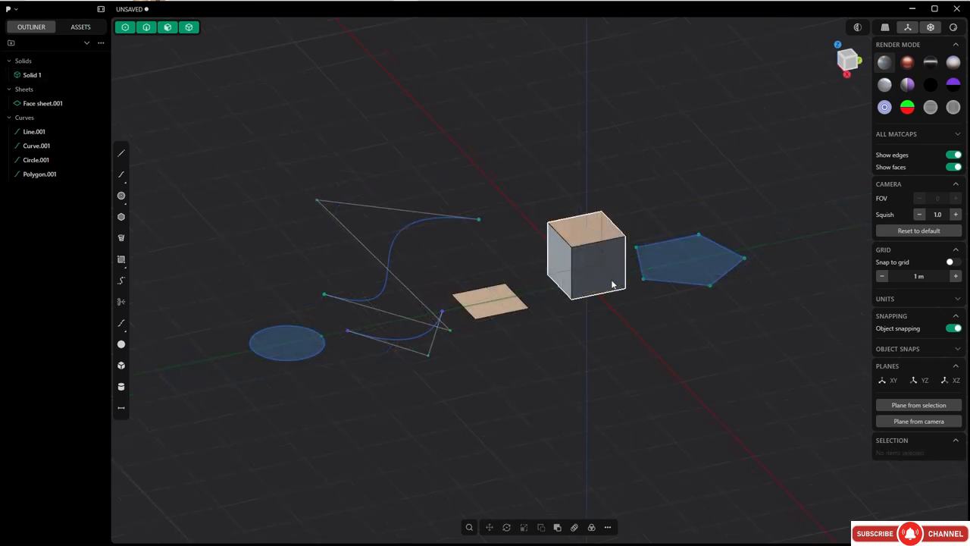
scroll(610, 302, up, 2)
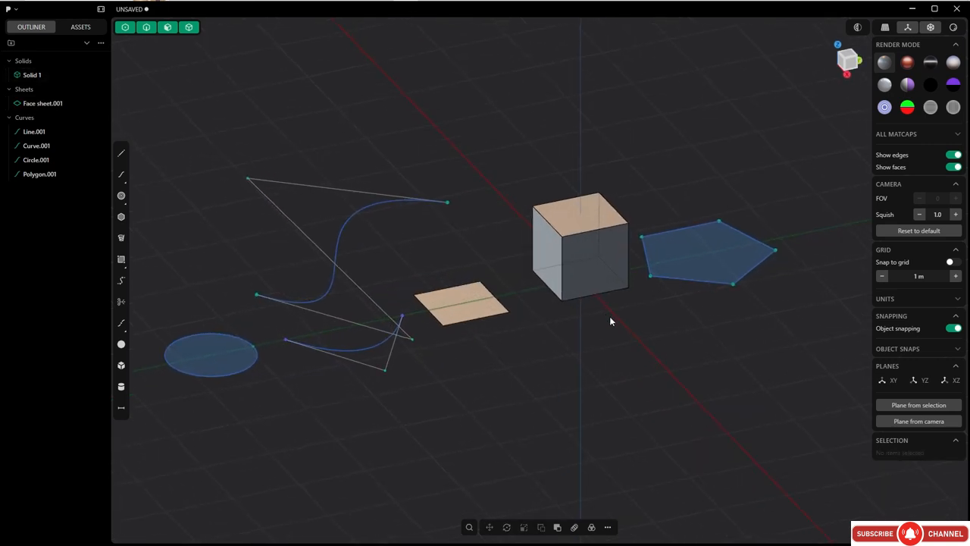
Select the cube and try moving it along the Z, X and Y axes and within a plane, without keeping the move.
click(598, 266)
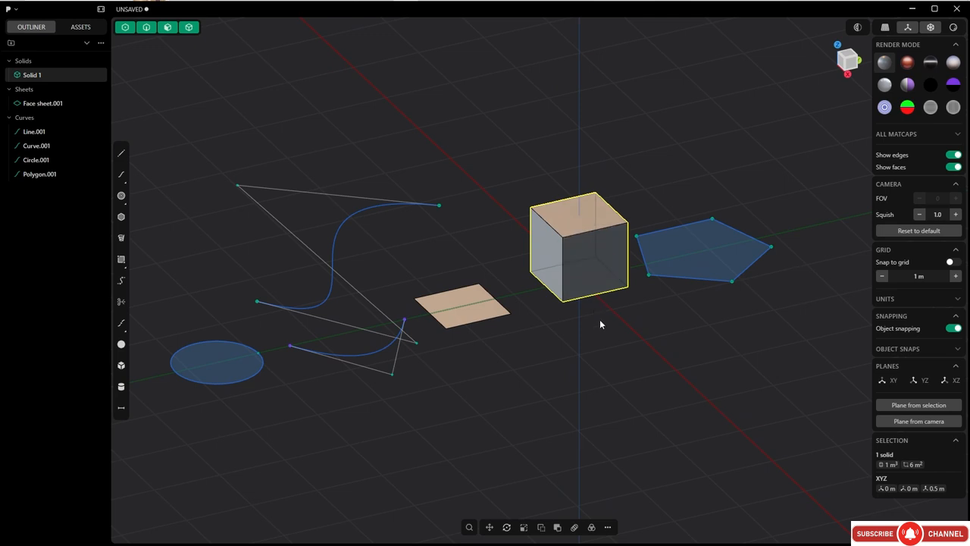
key(g)
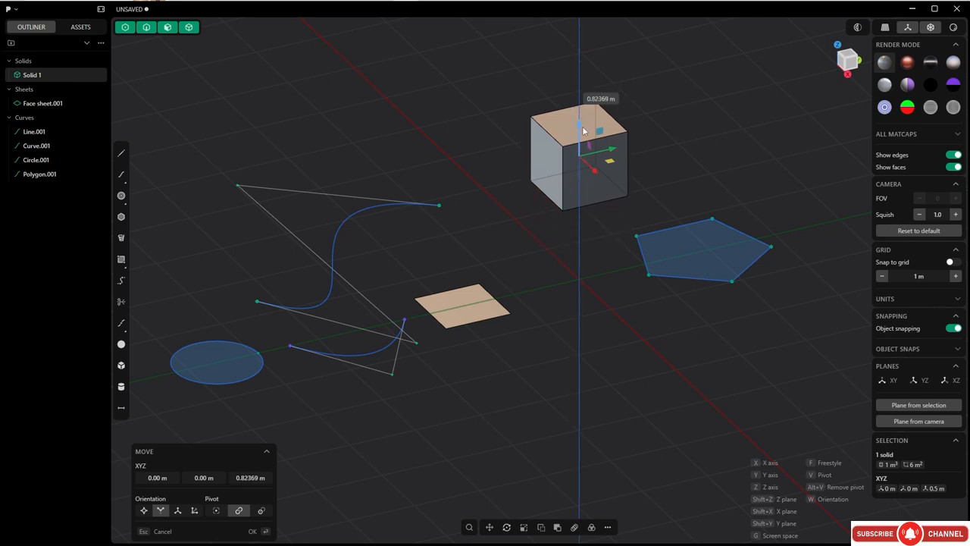
key(x)
key(y)
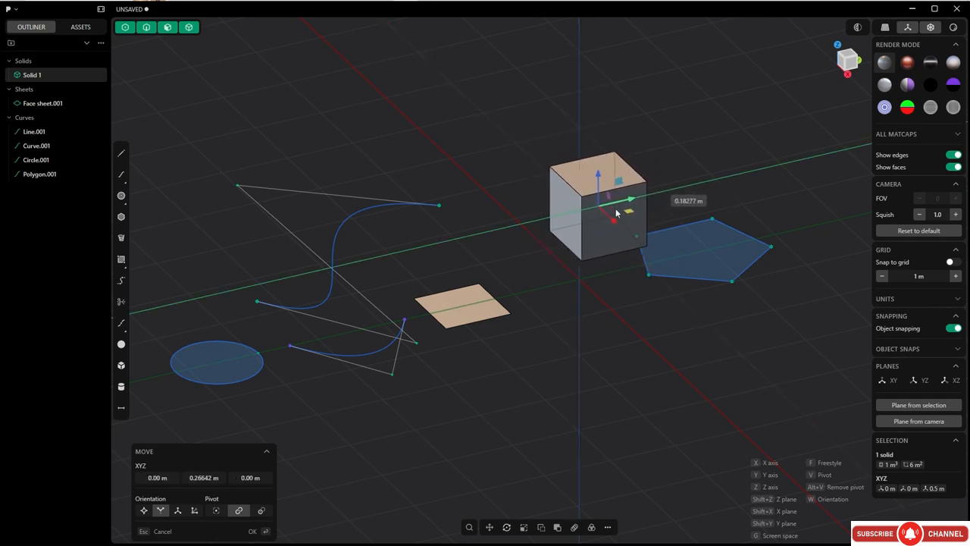
click(601, 220)
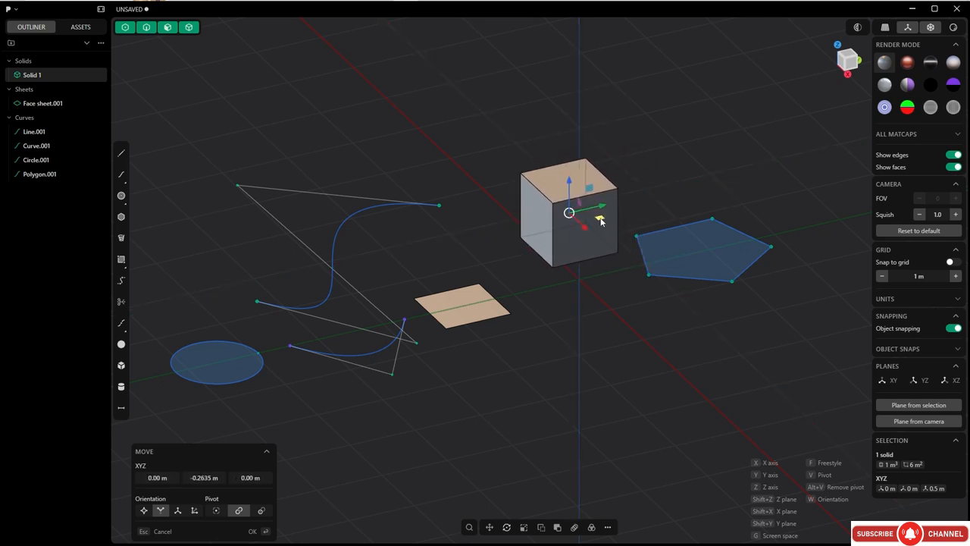
drag(602, 220, 599, 243)
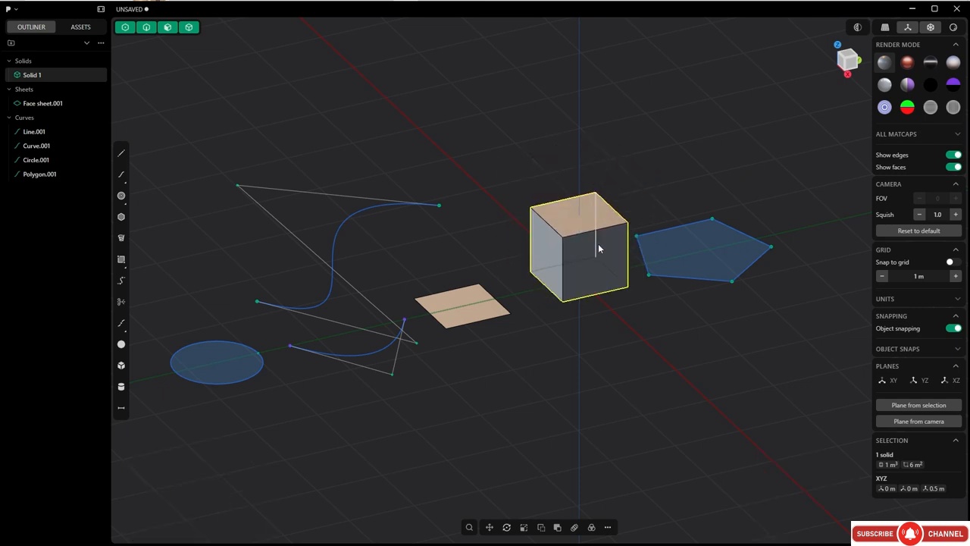
Try rotating the cube about its individual axes, without keeping the rotation.
key(r)
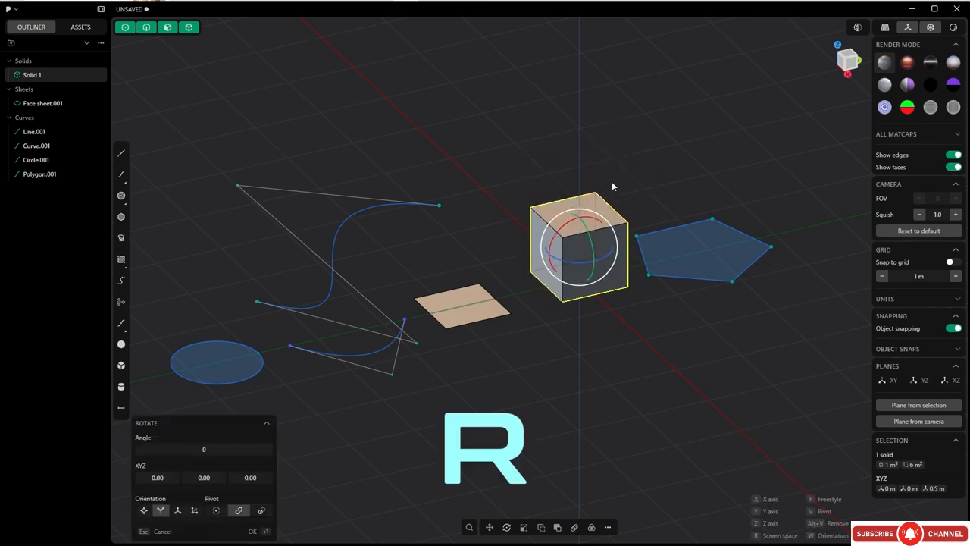
key(y)
drag(586, 233, 572, 279)
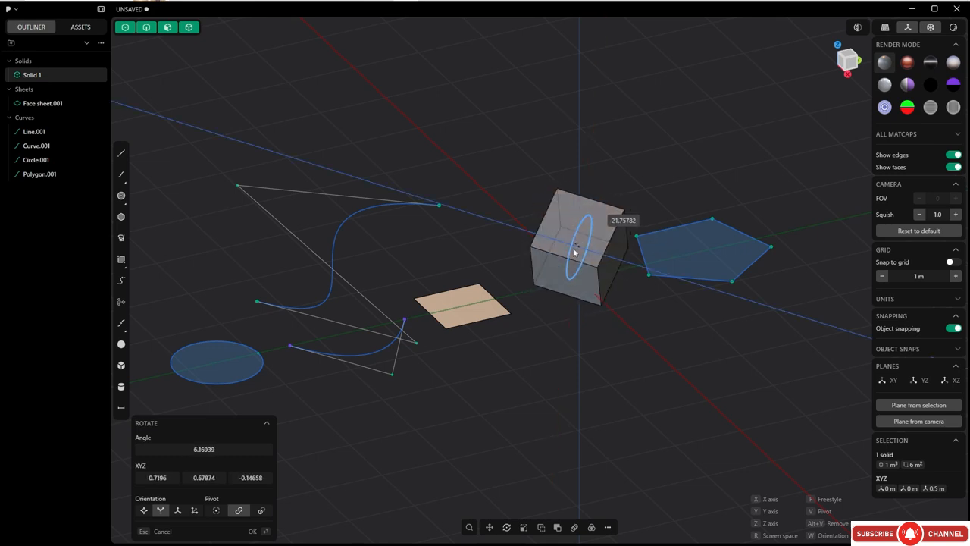
key(Escape)
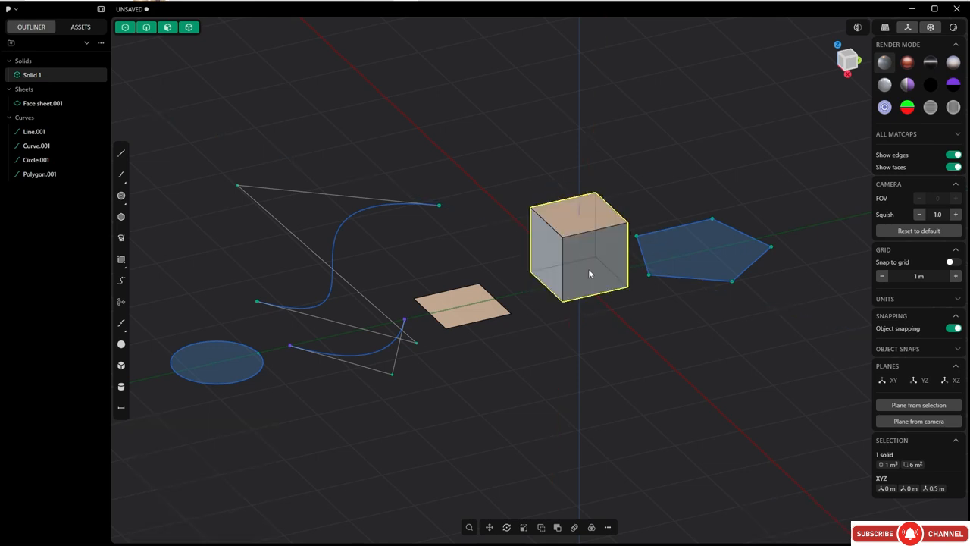
Try scaling the cube along the X, Y and Z axes separately, without keeping the scale.
key(s)
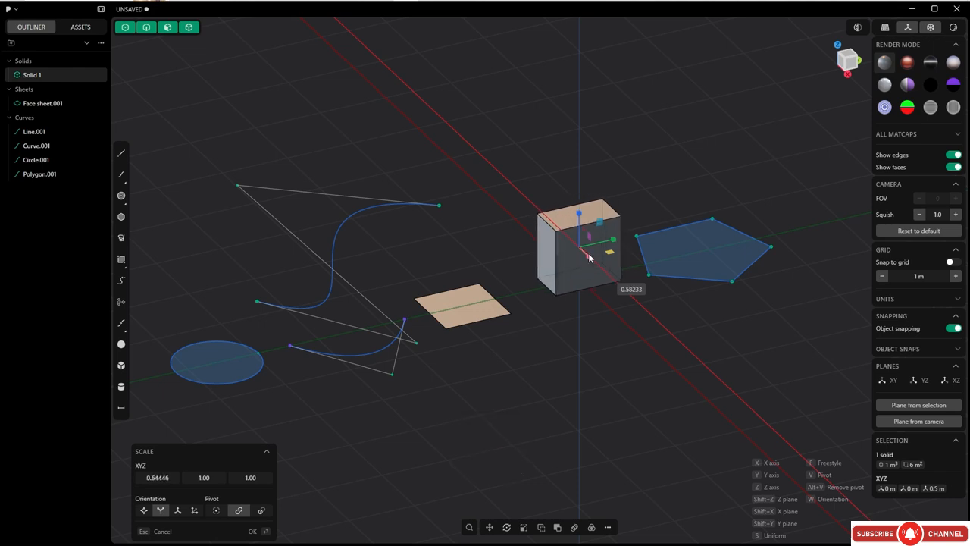
key(y)
key(z)
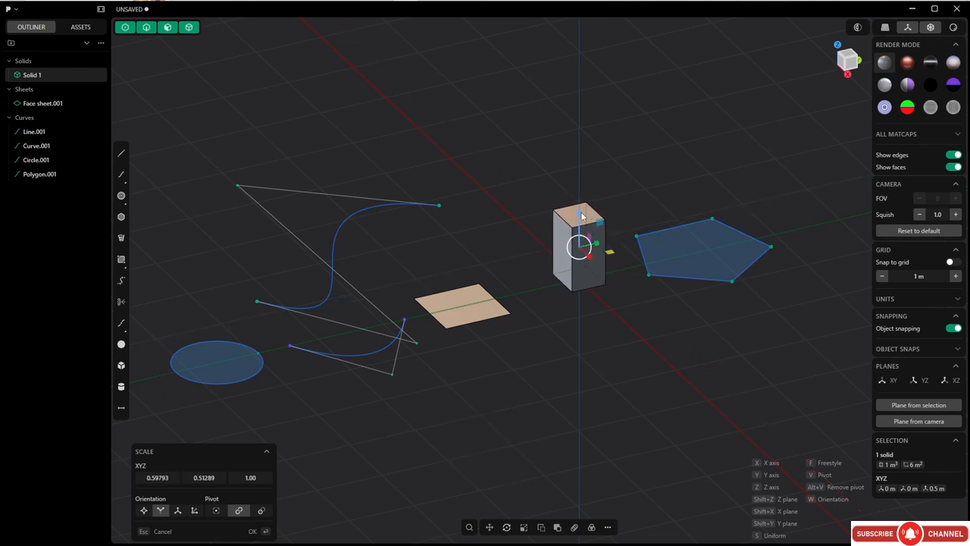
key(Escape)
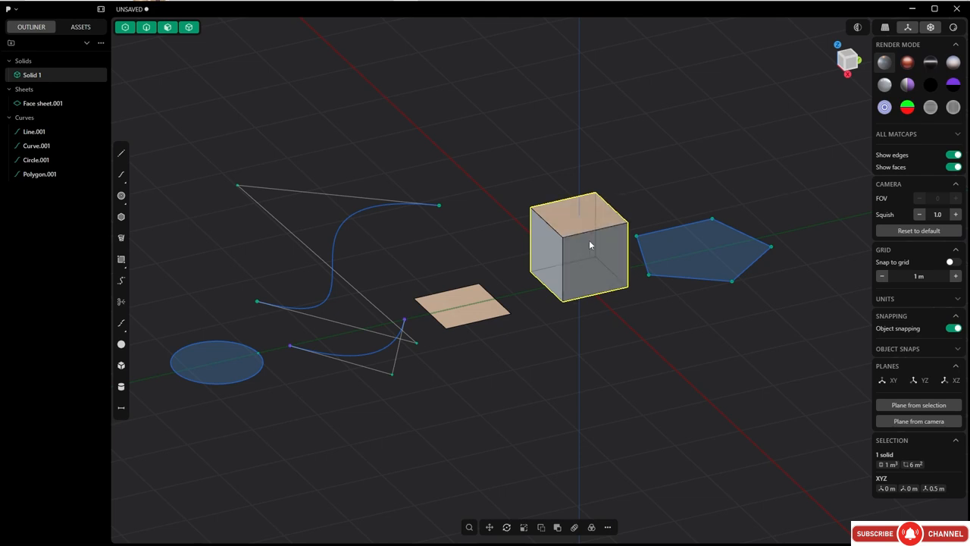
Try moving the cube freely and scaling it uniformly, without keeping either change.
key(g)
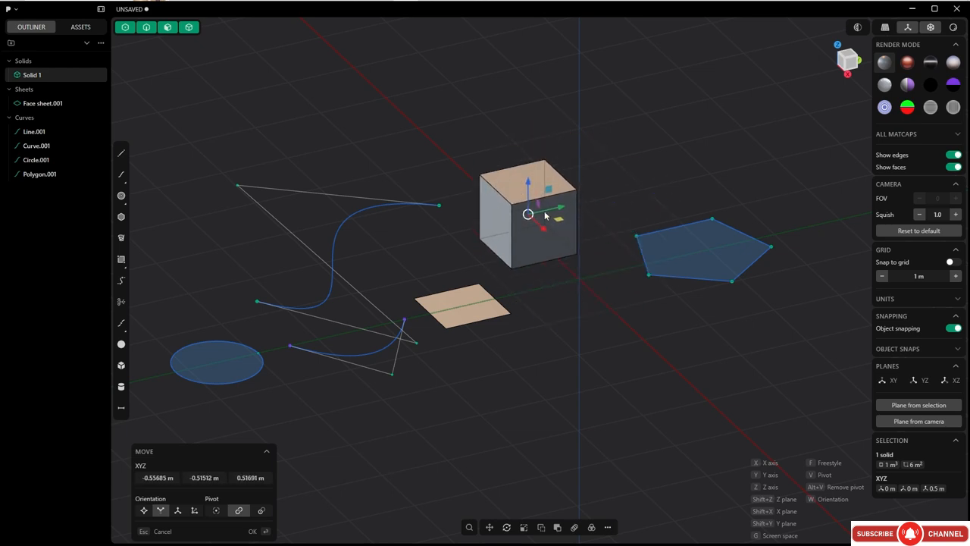
click(584, 209)
key(s)
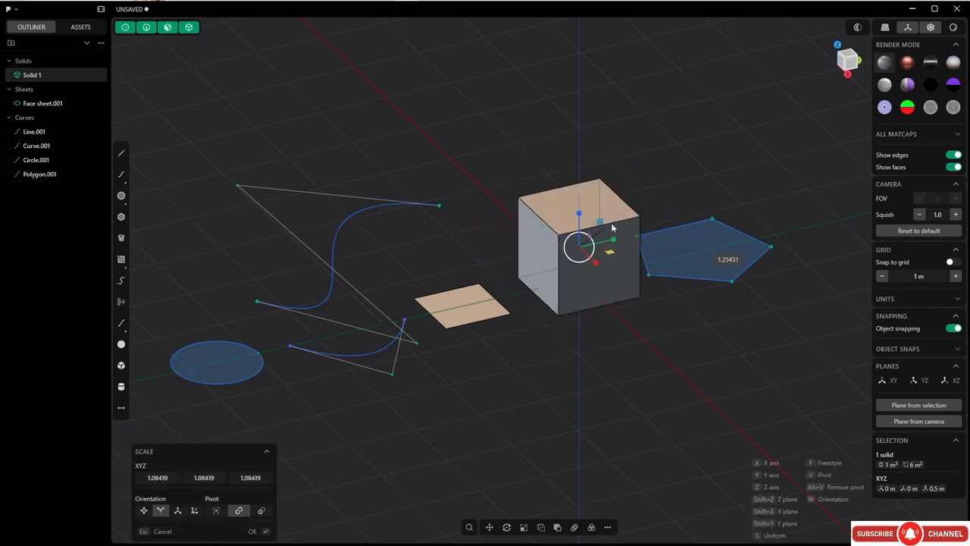
click(599, 241)
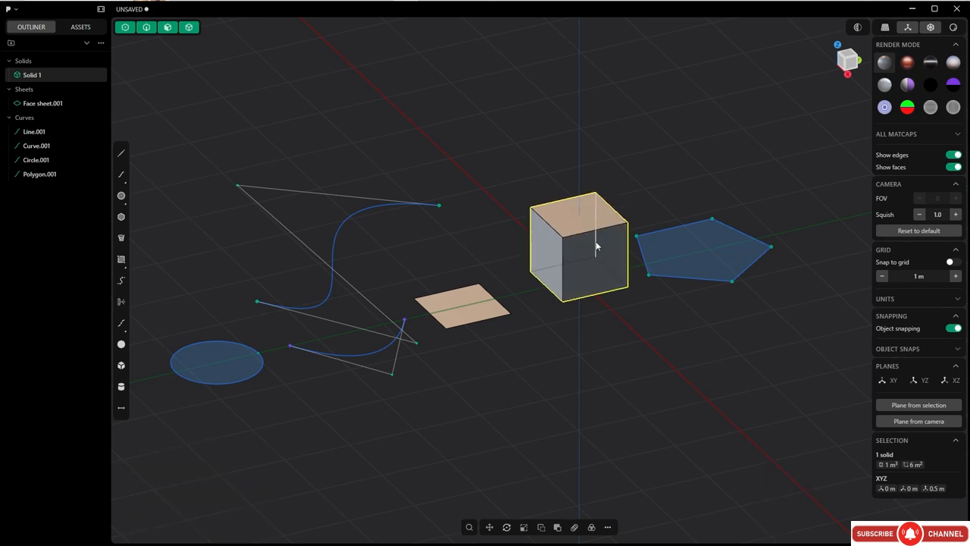
Bring up Rotate on the cube without turning it, and clear the selection.
key(r)
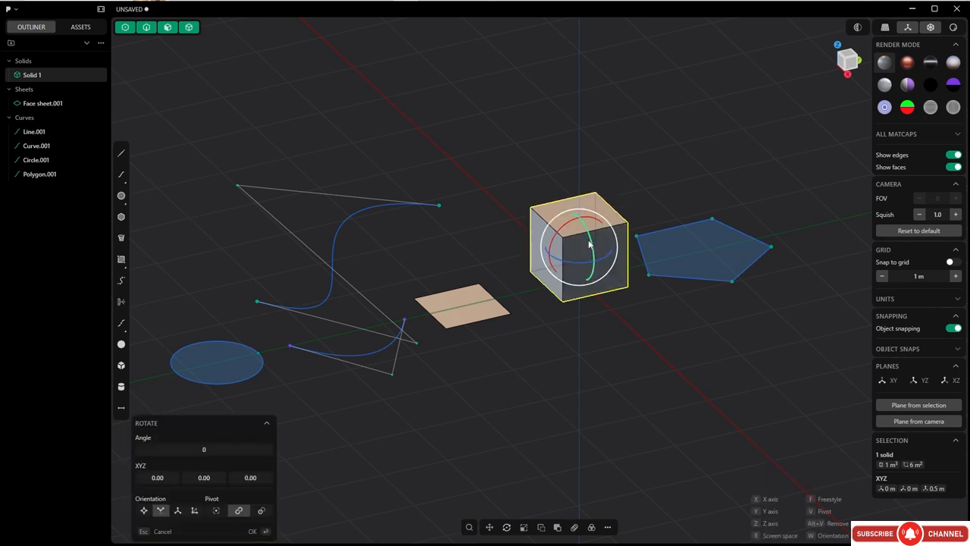
key(Escape)
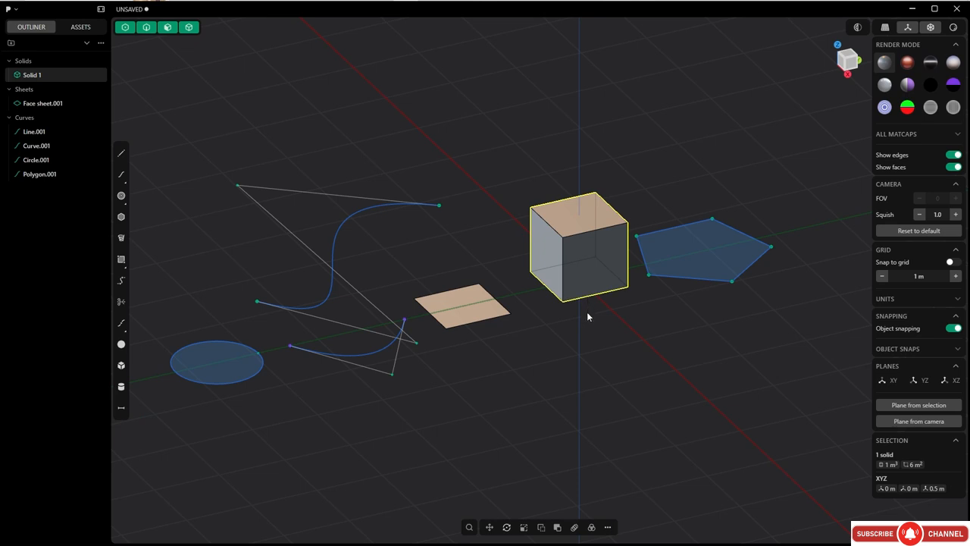
click(461, 186)
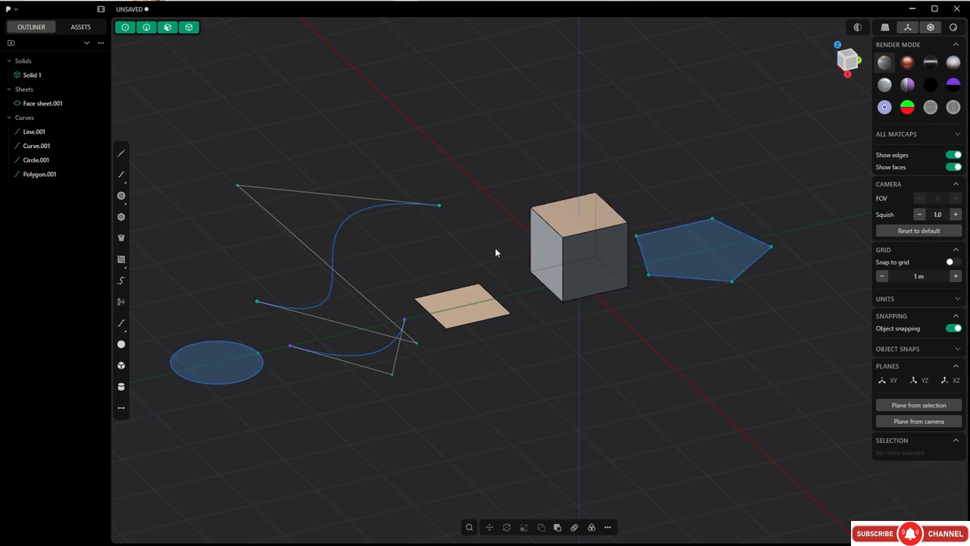
Duplicate the S-shaped spline and place the copy about 2.25 m away in the negative X direction.
shift+middle_drag(475, 258, 493, 281)
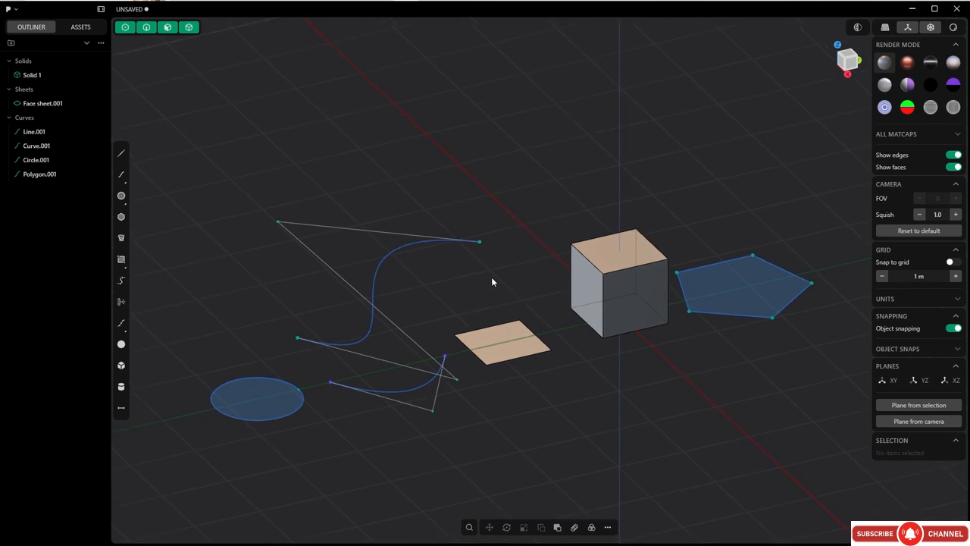
click(379, 266)
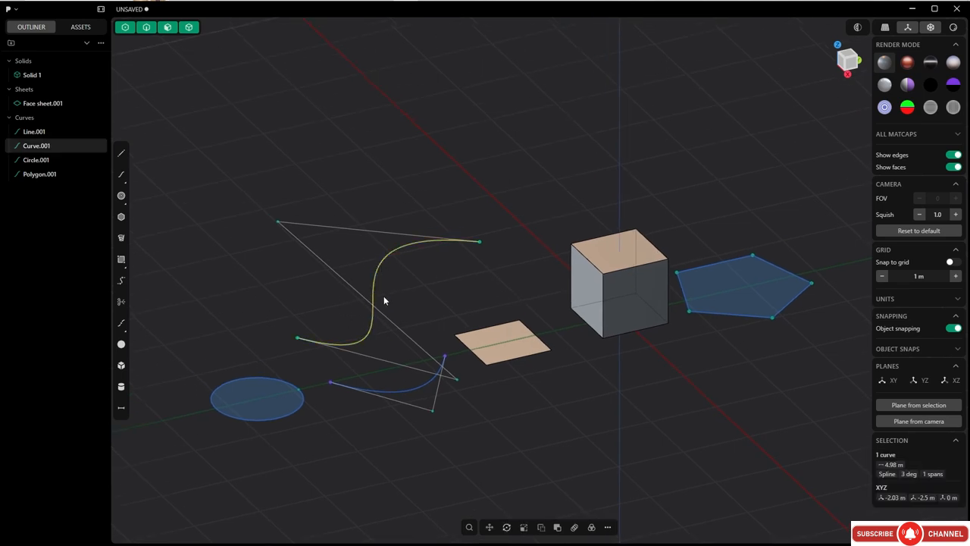
key(shift+d)
key(shift+d)
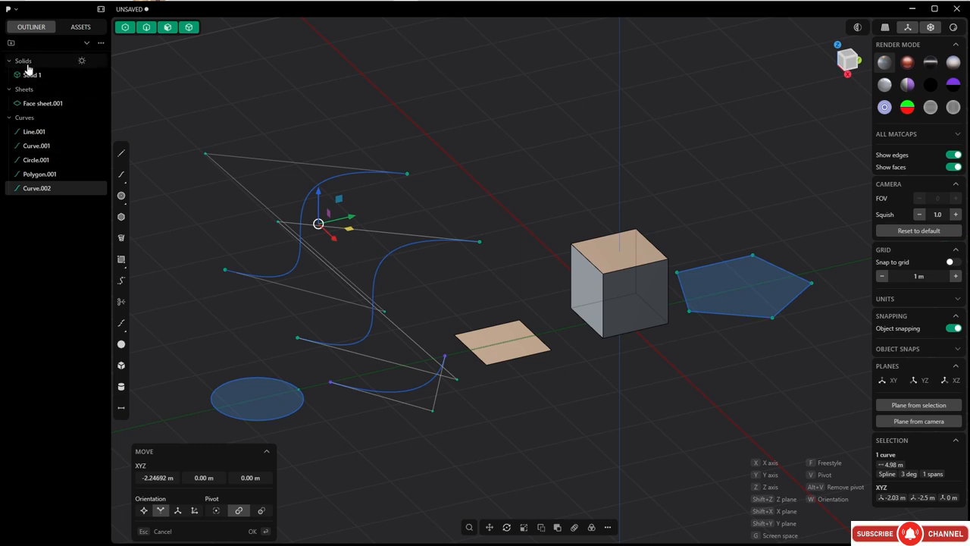
click(512, 209)
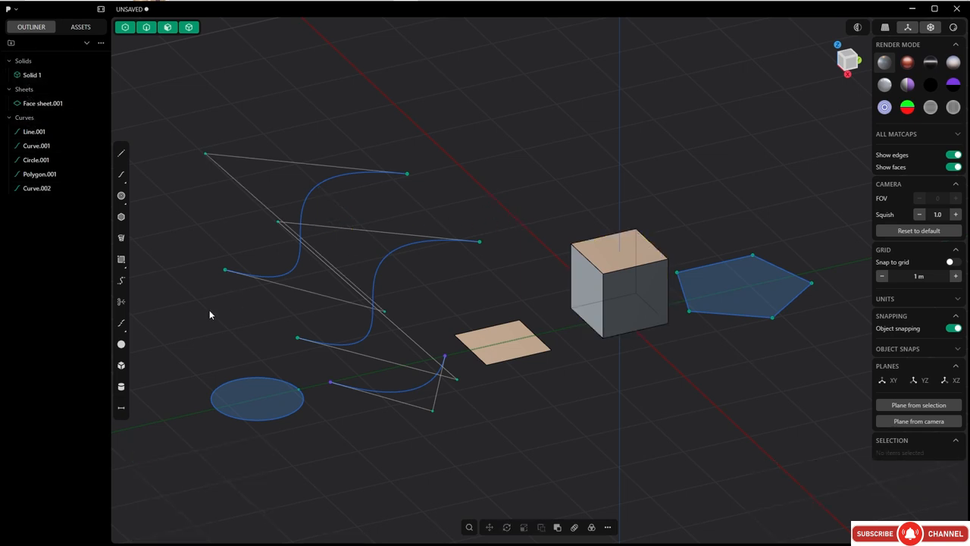
Create a cylinder behind the cube with a radius of about 0.69 m and a height of about 1.69 m, and deselect it.
click(121, 385)
click(515, 218)
click(562, 212)
click(533, 129)
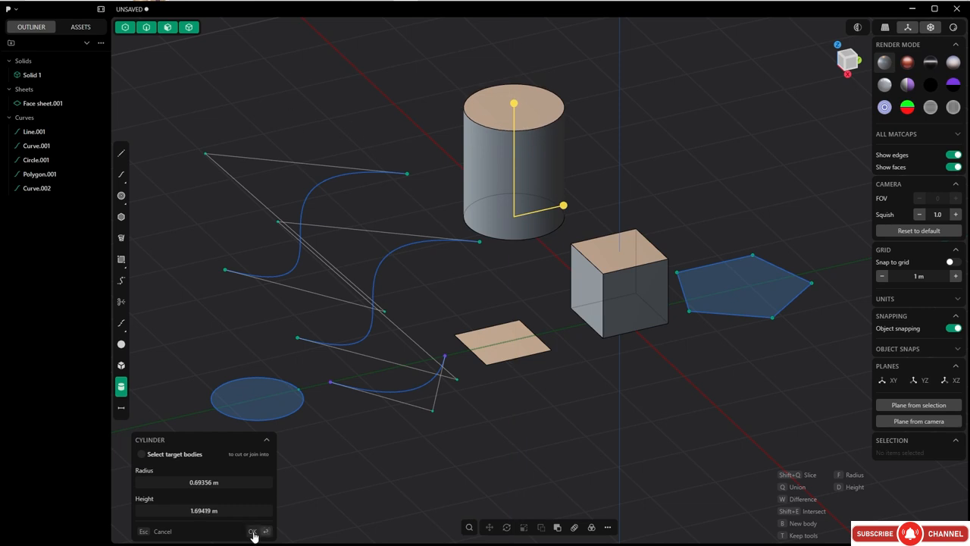
click(253, 533)
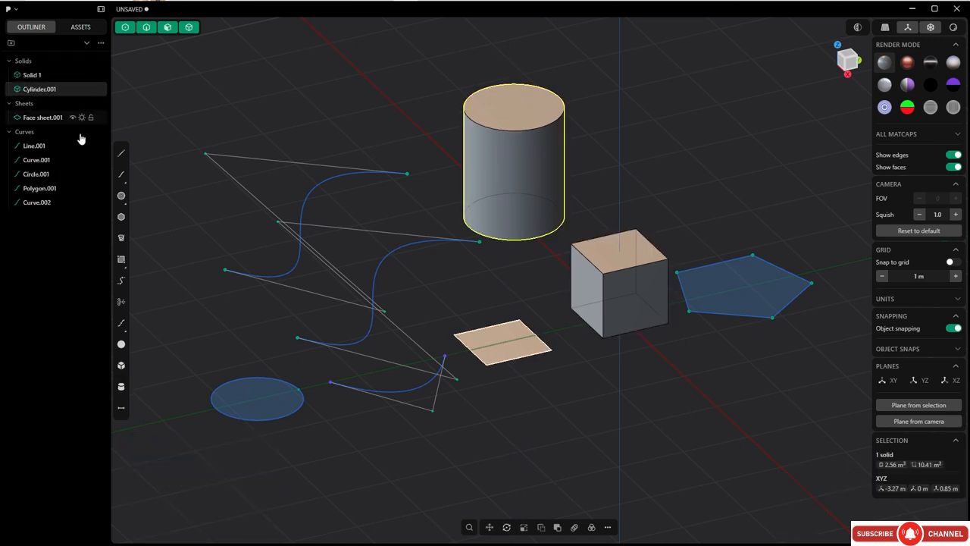
click(426, 291)
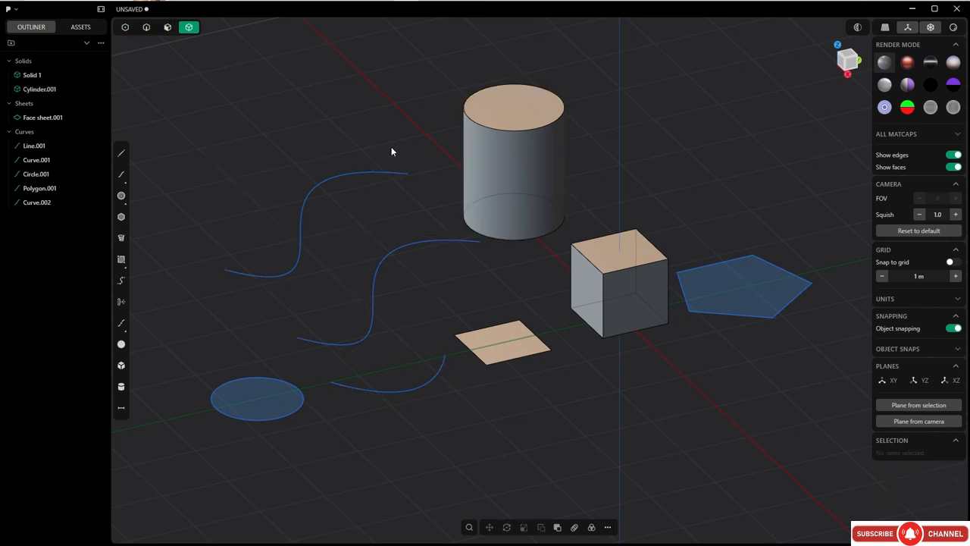
Enable all selection modes and select the original spline, the cylinder and the square sheet together.
key(5)
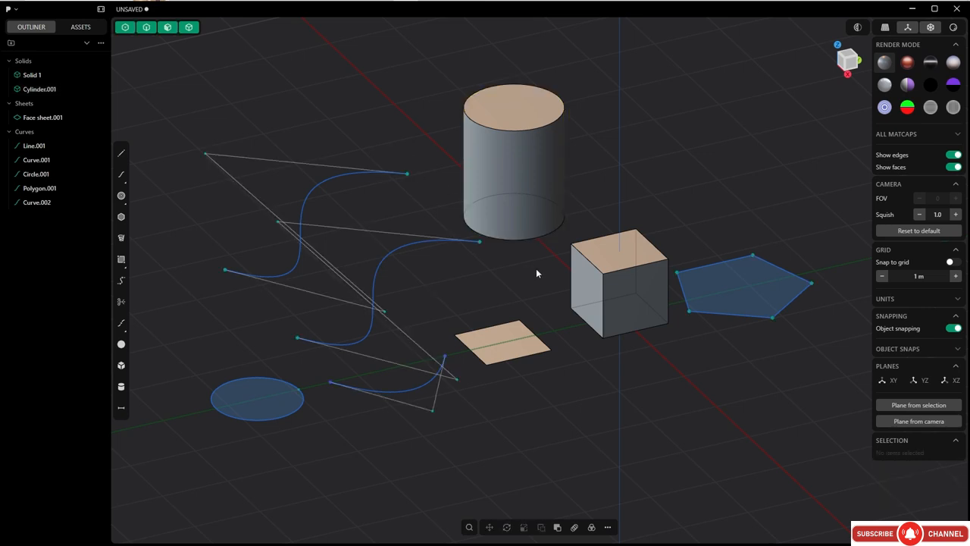
drag(494, 242, 477, 190)
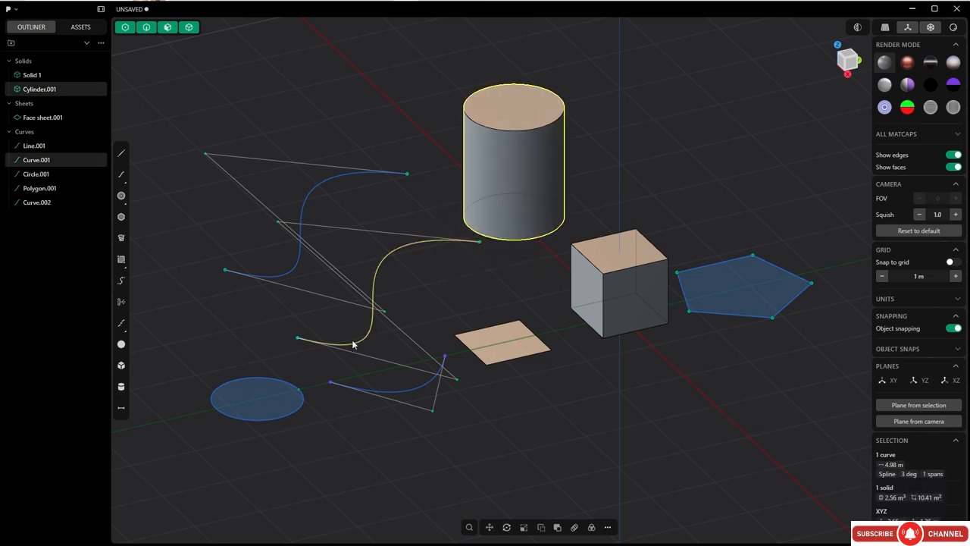
shift+click(521, 349)
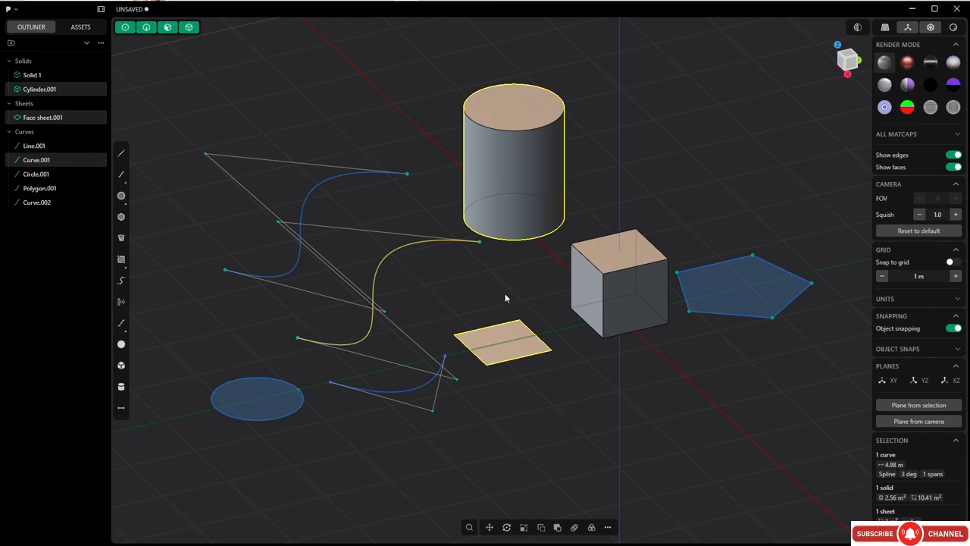
Group the selected spline, cylinder and square sheet, rename the group "name", and expand and collapse its contents.
key(ctrl+g)
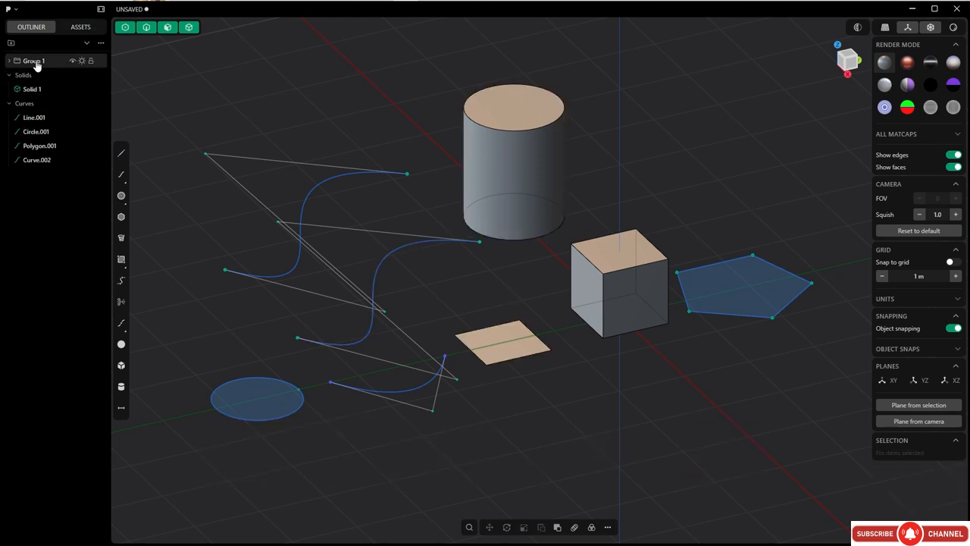
double_click(26, 60)
text(name)
key(Return)
click(10, 62)
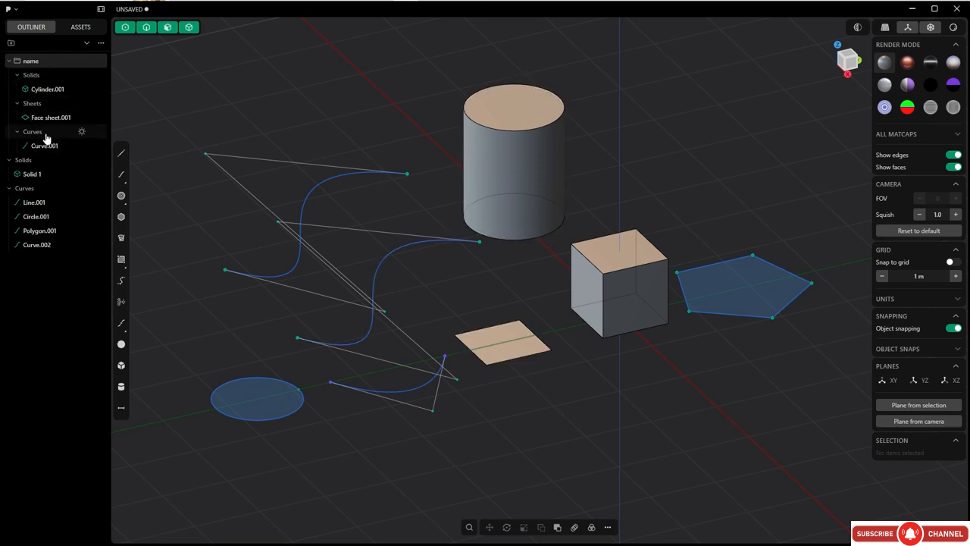
click(9, 62)
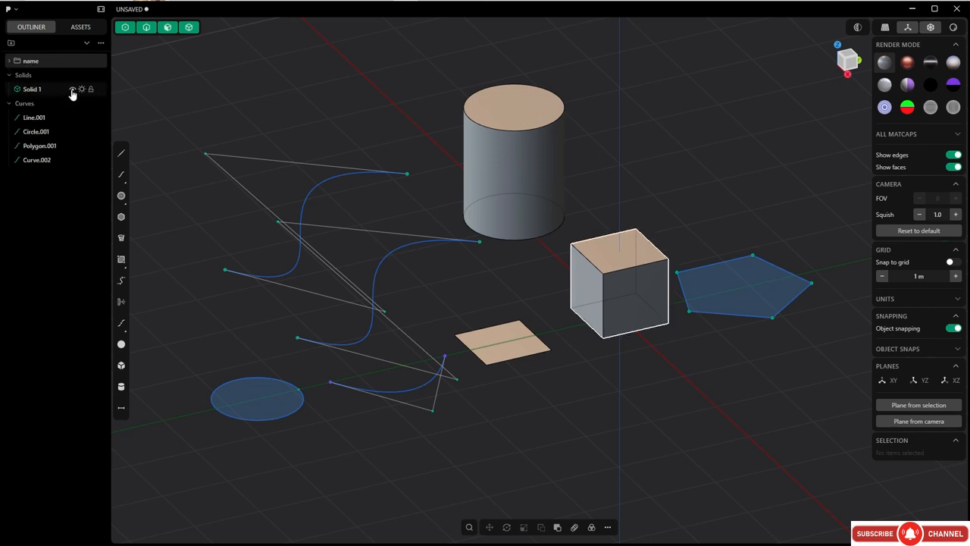
Hide and unhide the cube, and switch its separate visibility setting off and back on.
key(h)
click(626, 307)
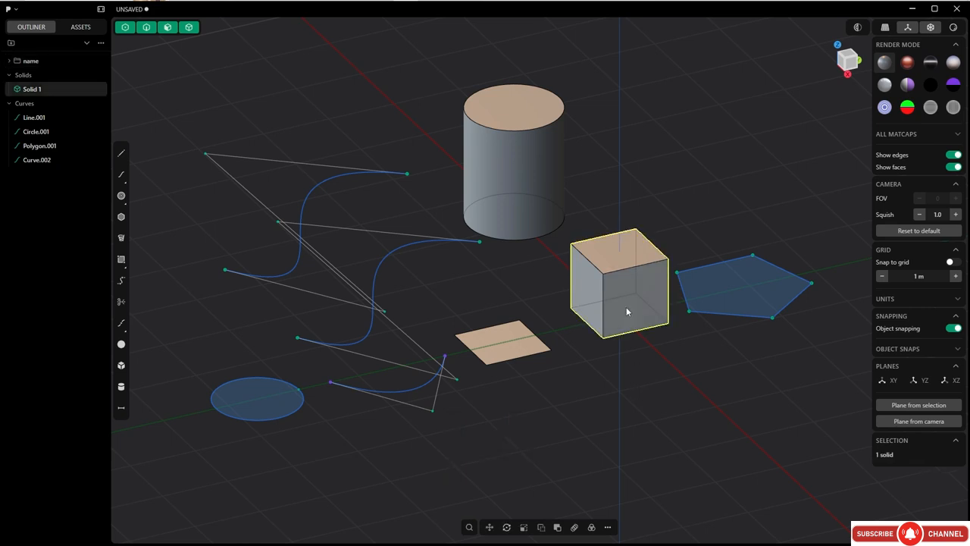
key(h)
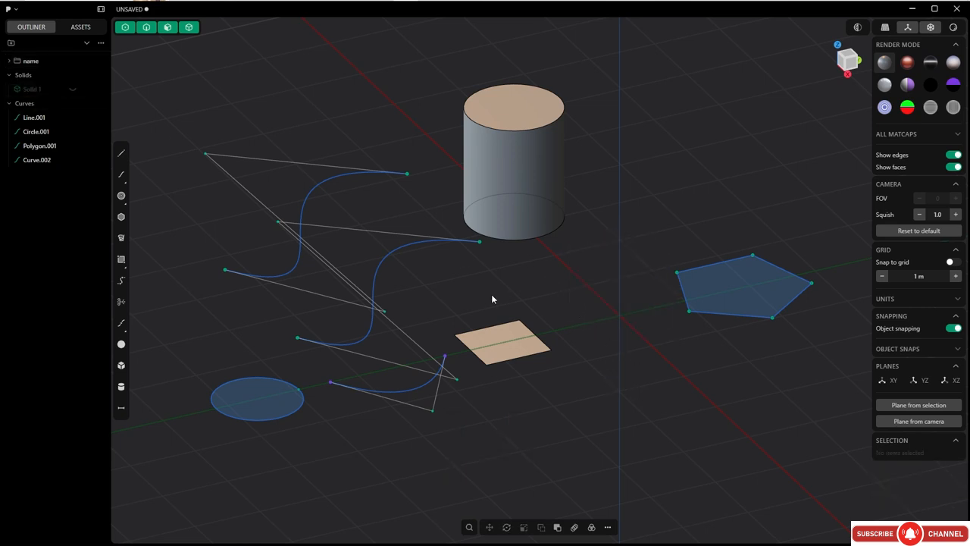
key(alt+h)
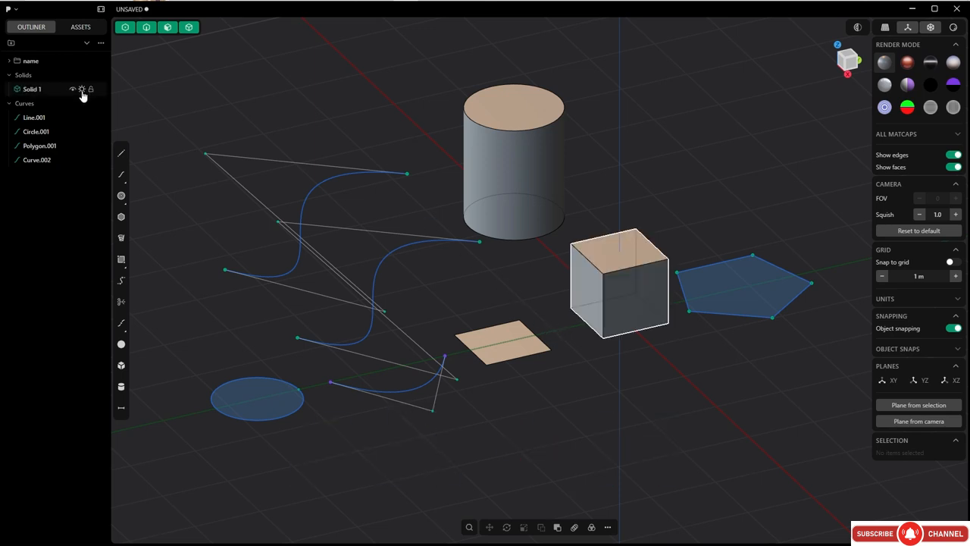
click(82, 89)
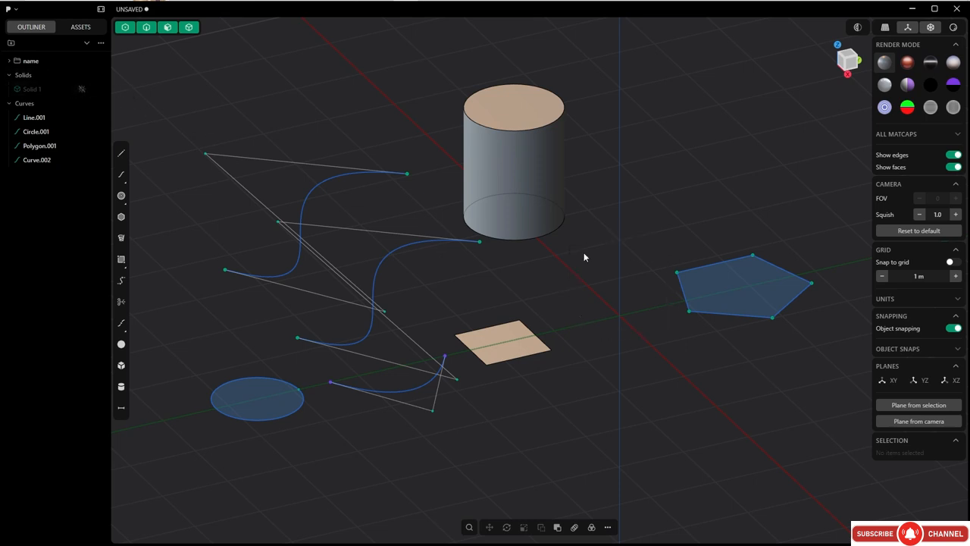
key(alt+h)
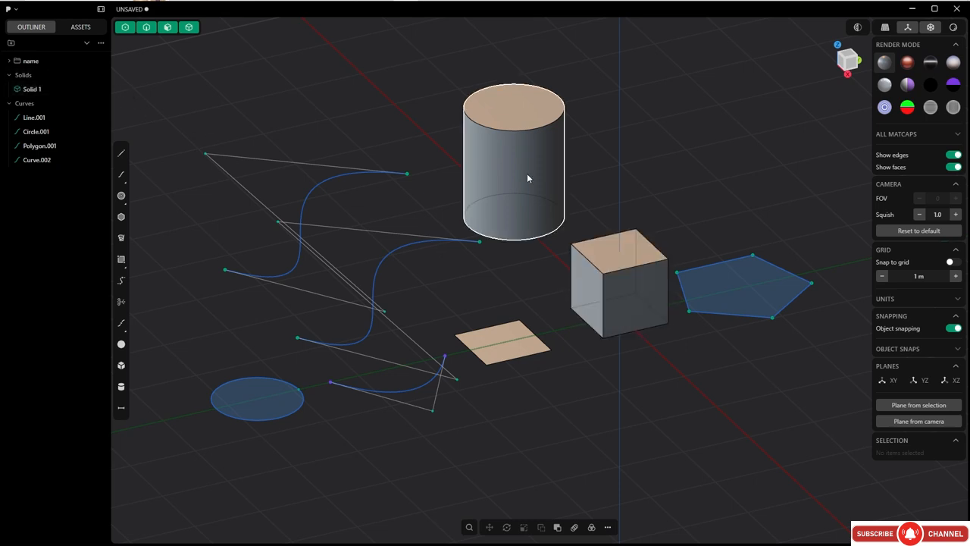
Duplicate the cube and place the copy about 3.5 m away in the positive X direction.
click(617, 282)
key(shift+d)
drag(639, 310, 751, 412)
right_click(751, 413)
shift+middle_drag(726, 377, 677, 362)
click(679, 363)
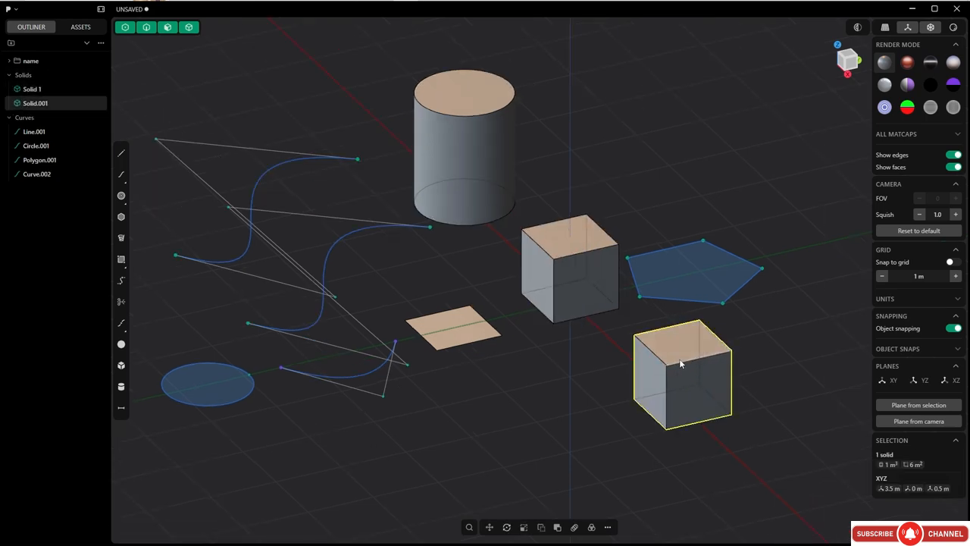
Hide the copied cube, switch off the original cube's visibility, and bring both cubes back.
key(h)
click(574, 256)
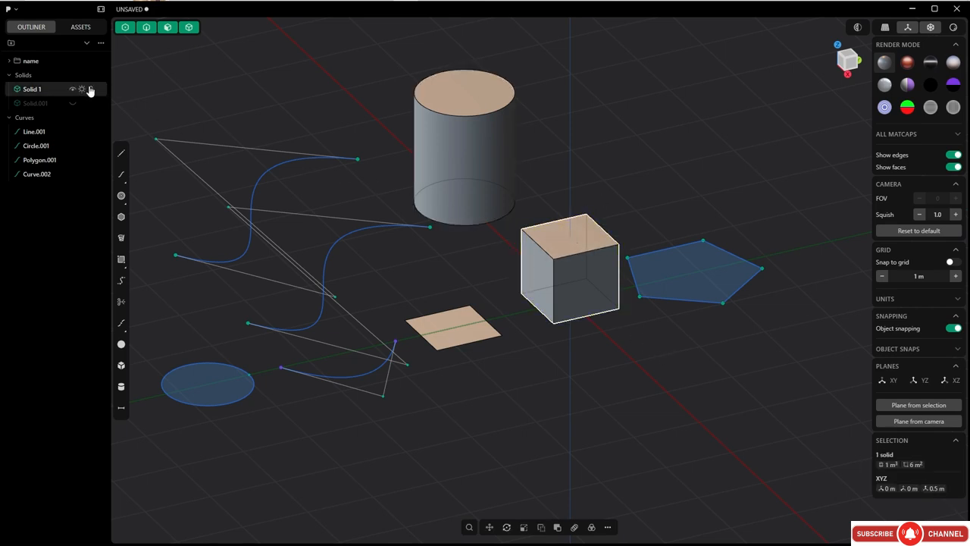
click(81, 89)
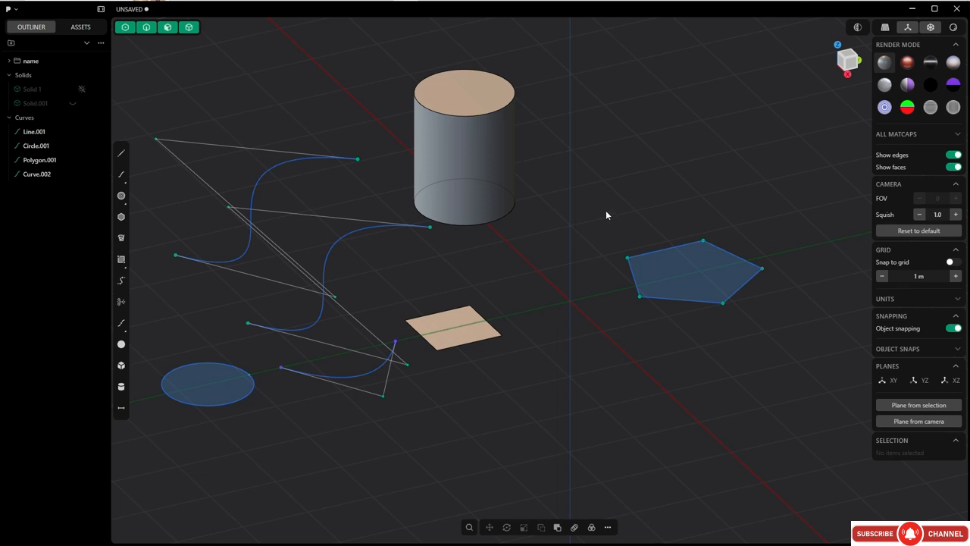
key(alt+h)
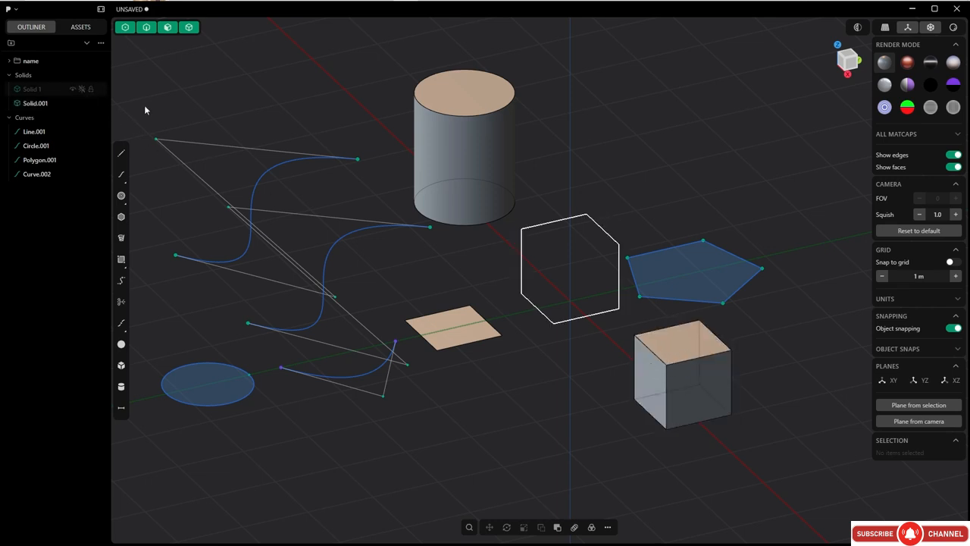
click(82, 90)
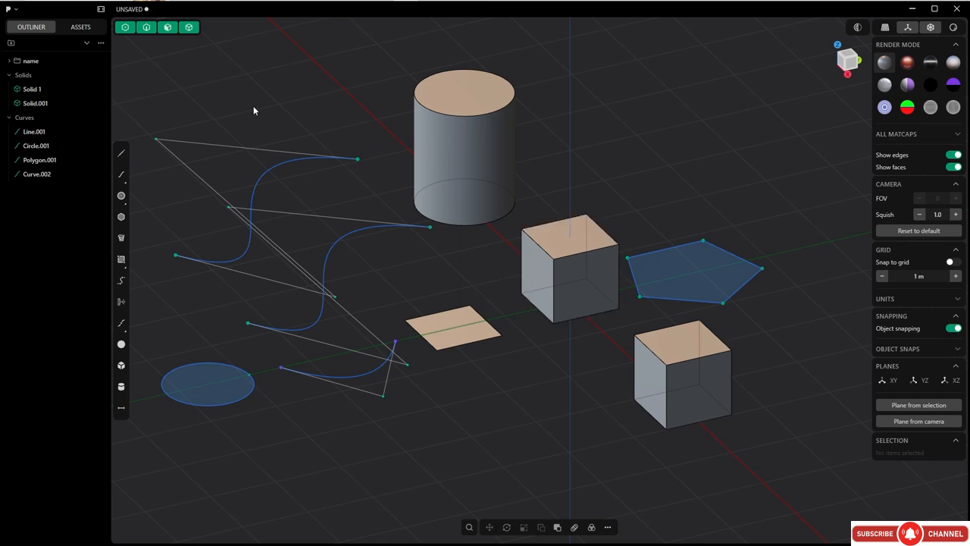
View the scene with the perspective camera and return to the orthographic camera.
click(885, 29)
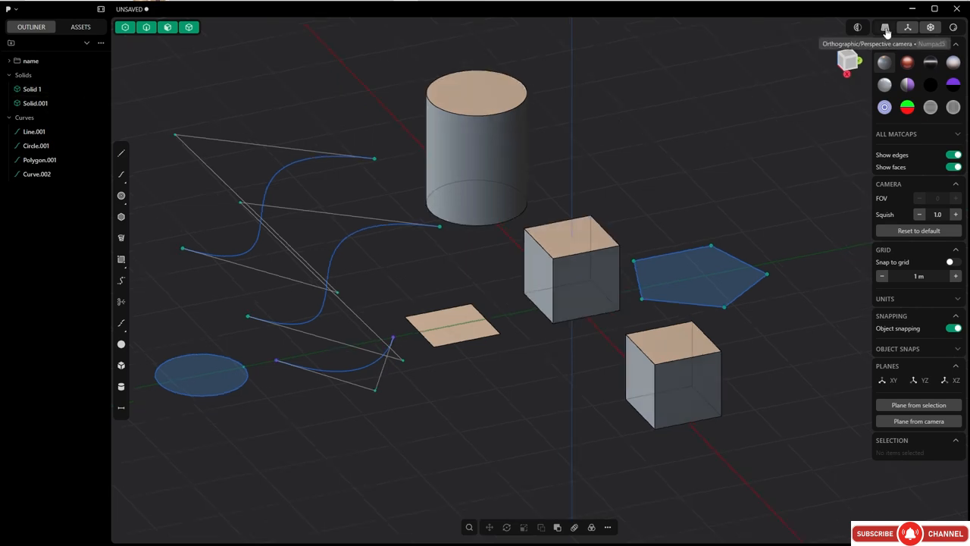
click(886, 29)
shift+middle_drag(734, 178, 669, 146)
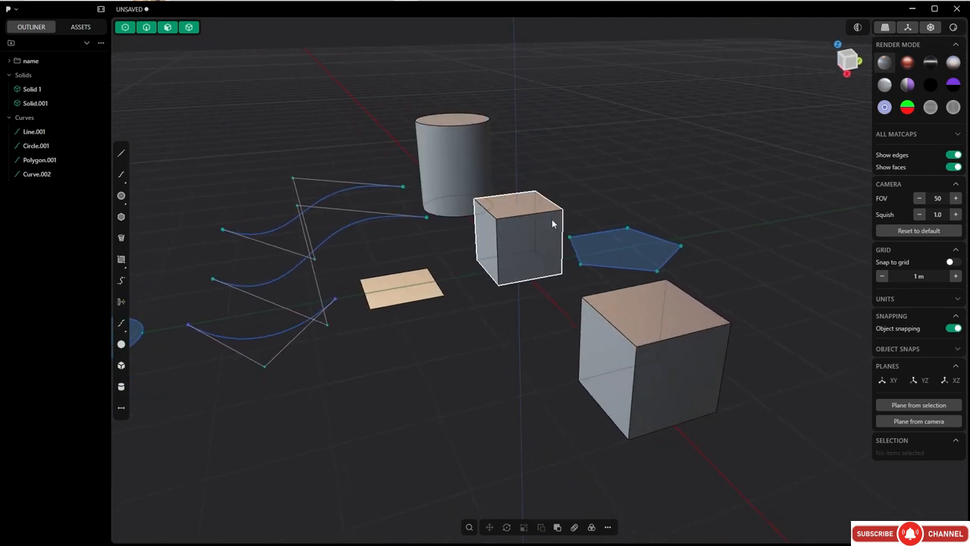
click(885, 29)
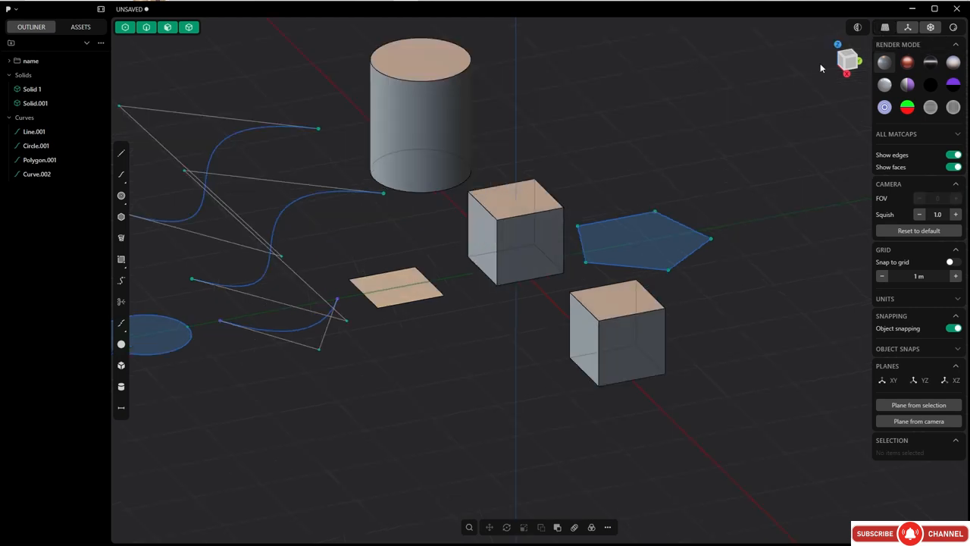
View the scene from the front in orthographic and perspective projection, and return to an angled orthographic view.
middle_drag(640, 207, 694, 197)
key(grave)
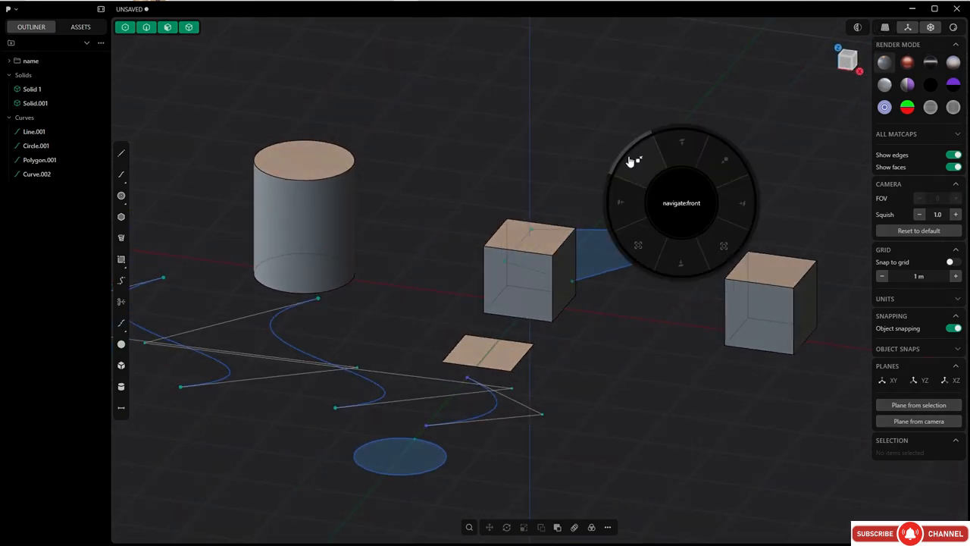
click(636, 161)
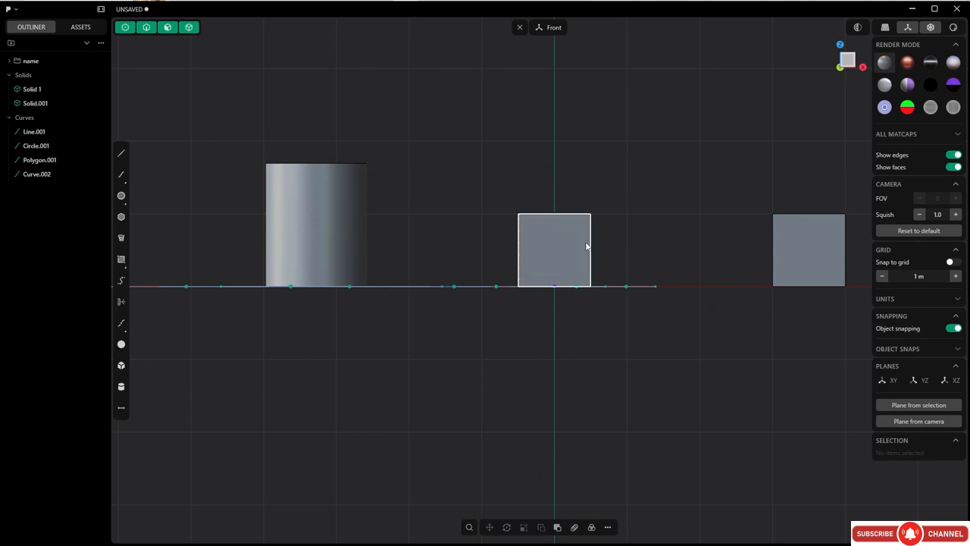
click(886, 29)
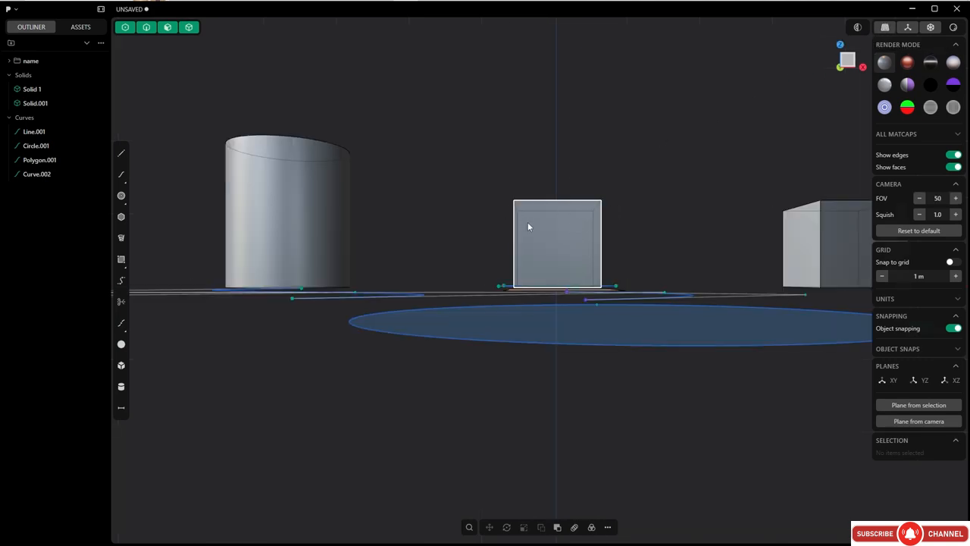
click(850, 57)
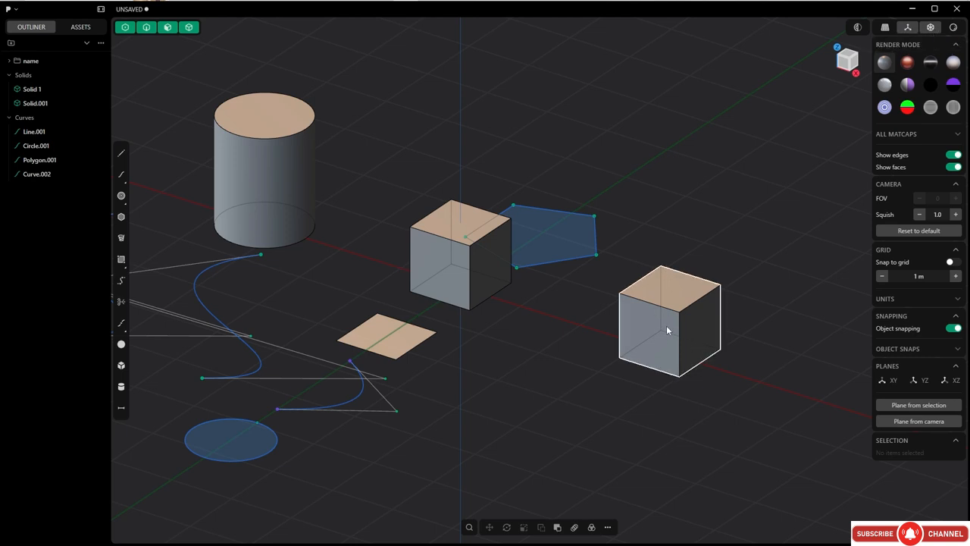
Turn off X-ray mode and preview the solids in the alternative render display.
click(931, 29)
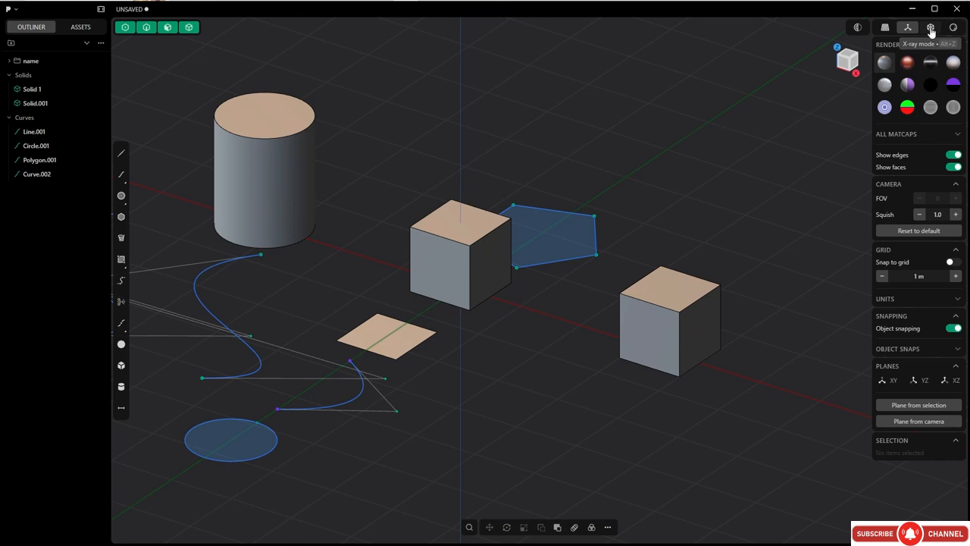
click(954, 29)
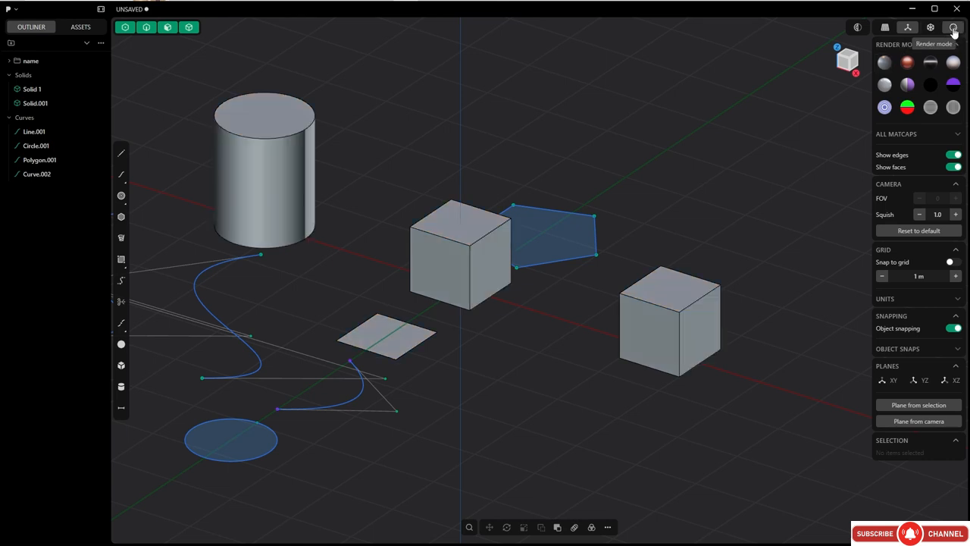
click(932, 83)
middle_drag(658, 218, 645, 213)
scroll(645, 213, down, 2)
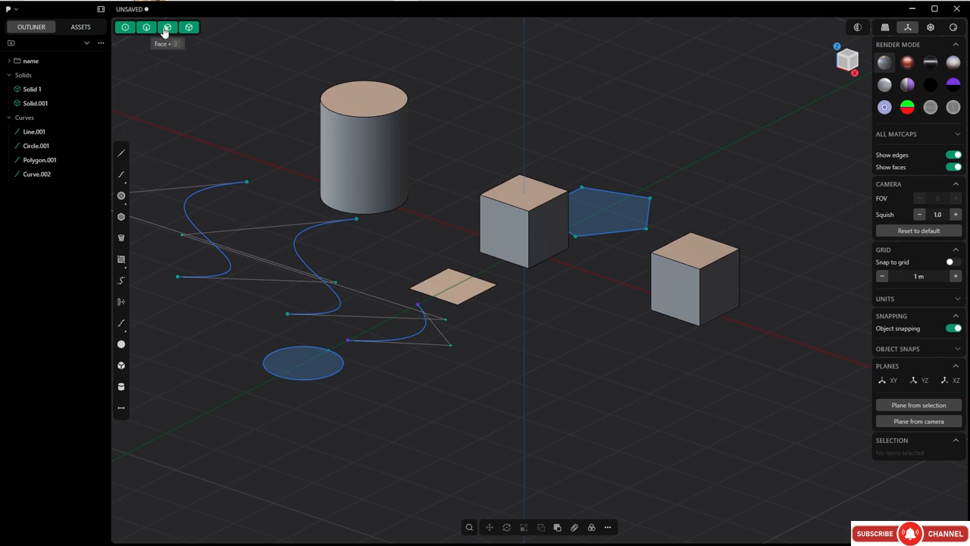
Look through the list of additional modelling commands and bring up the command search.
key(Tab)
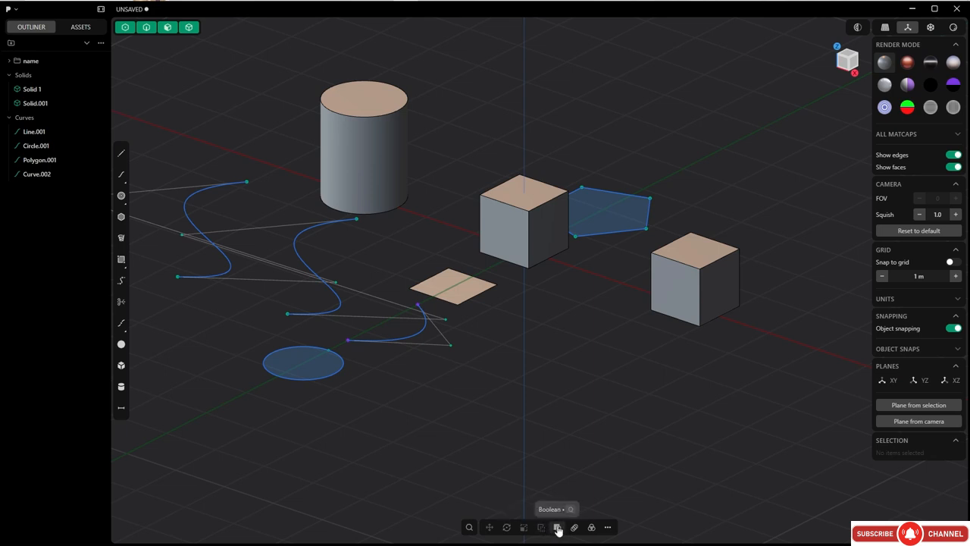
click(607, 528)
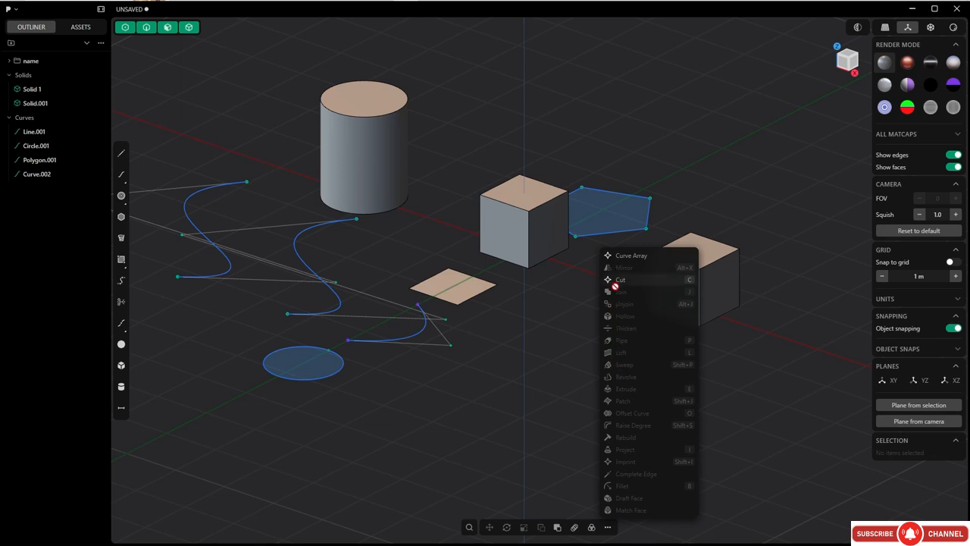
click(555, 316)
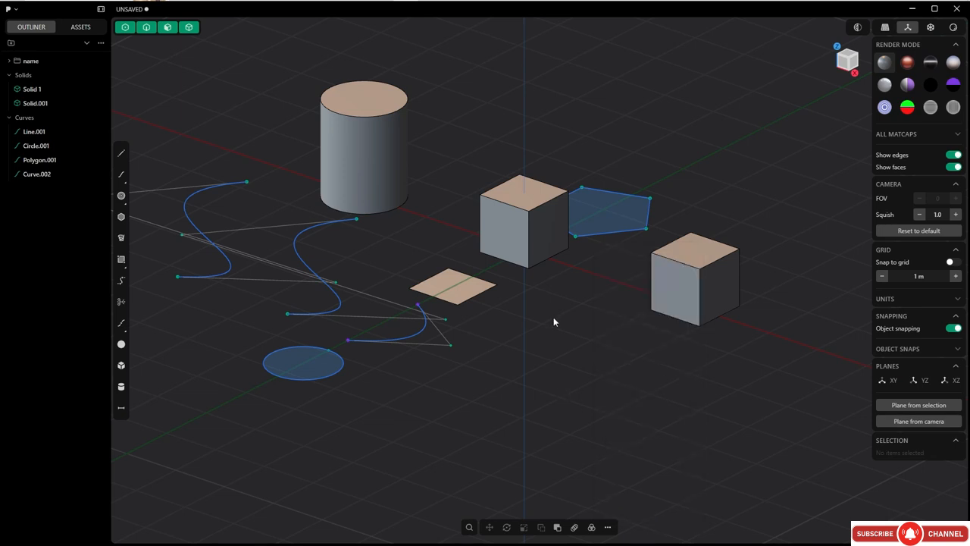
key(f)
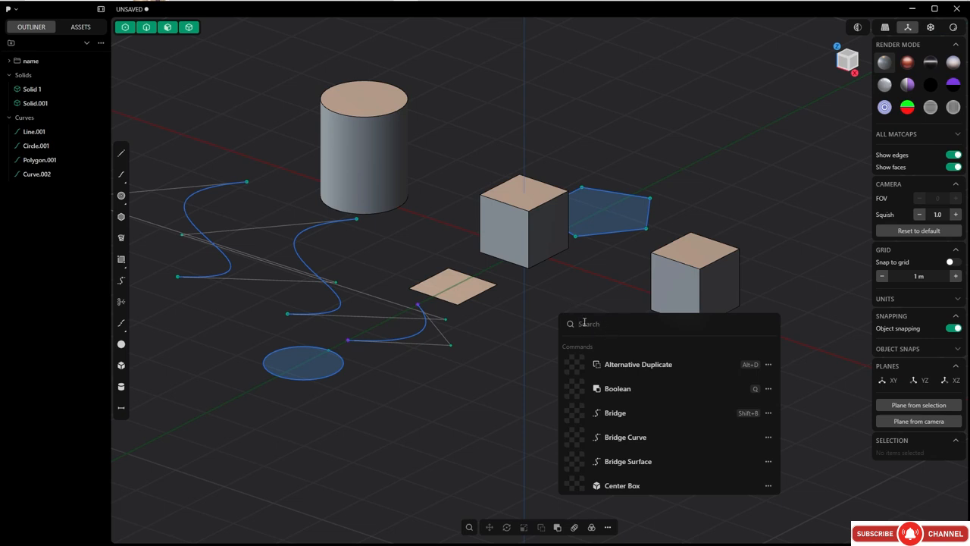
click(579, 309)
text(f)
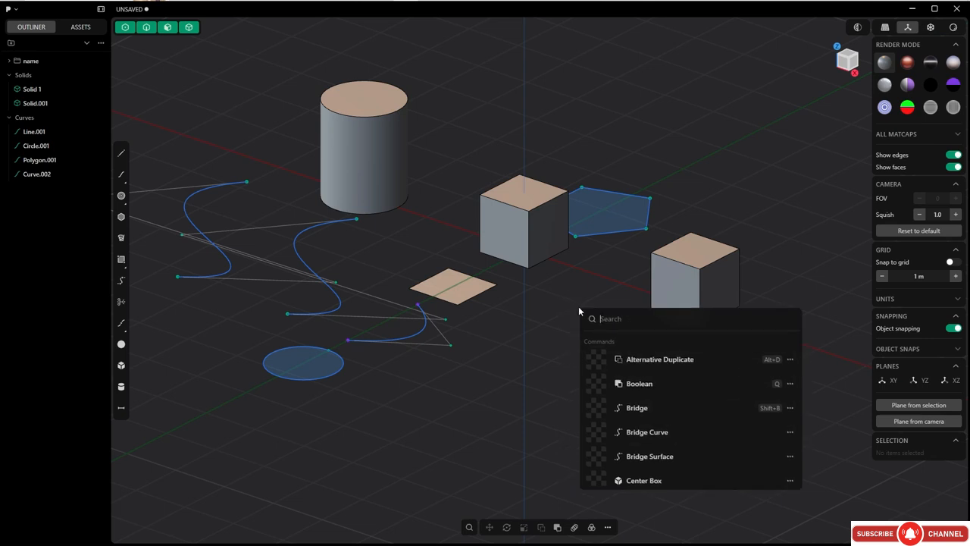
text(f)
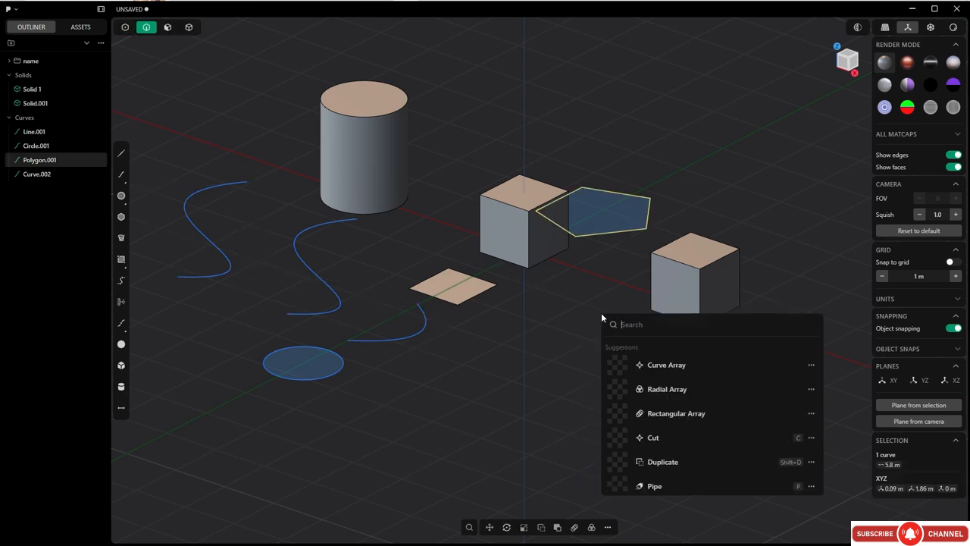
With the pentagon curve selected, search the commands for "reb" and add Rebuild to the favorites.
text(reb)
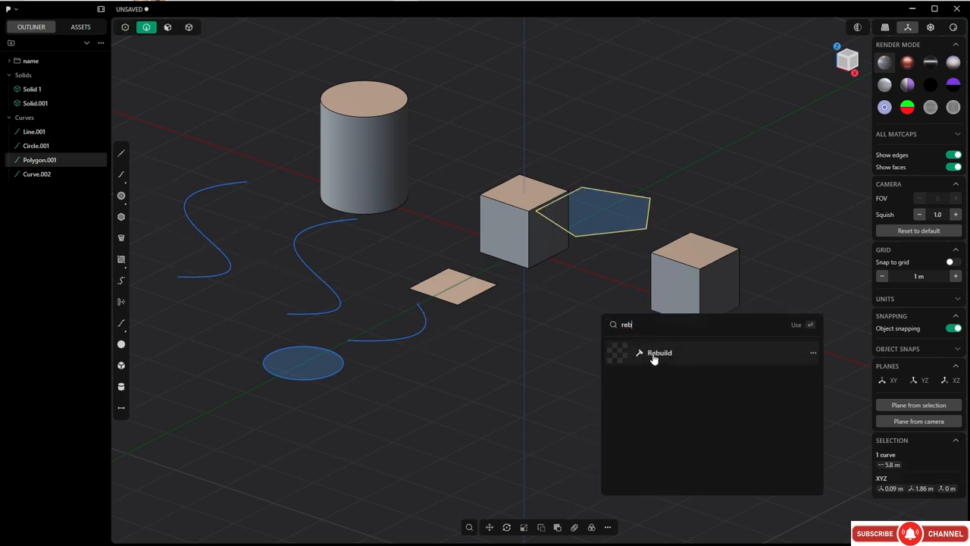
click(814, 354)
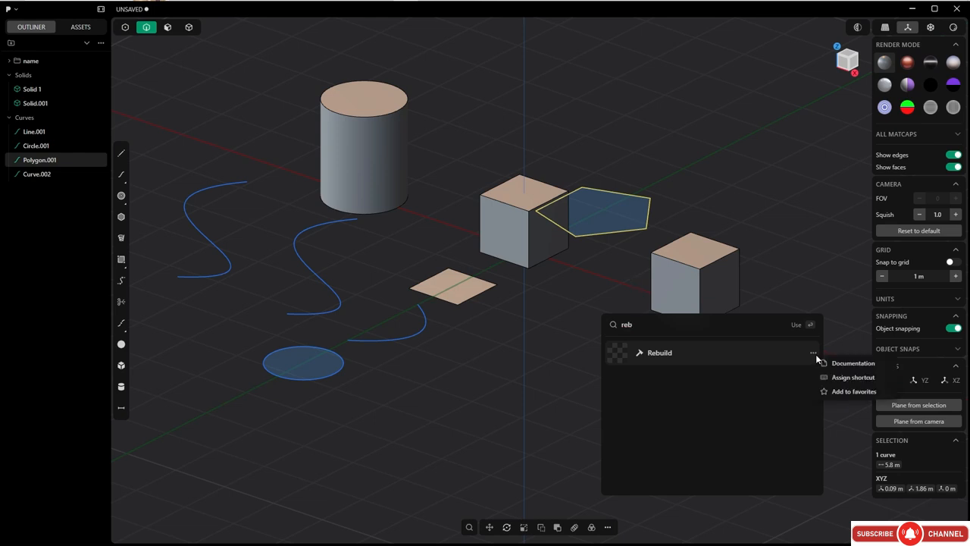
click(841, 391)
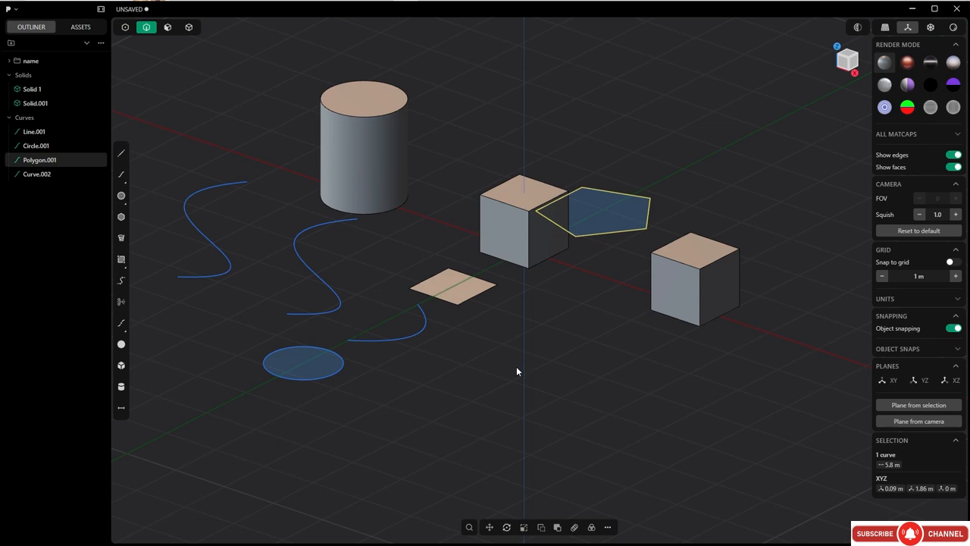
Switch to Wacom Tablet Properties and review the Grip Pen's eraser and mapping settings for Plasticity.
drag(500, 109, 507, 114)
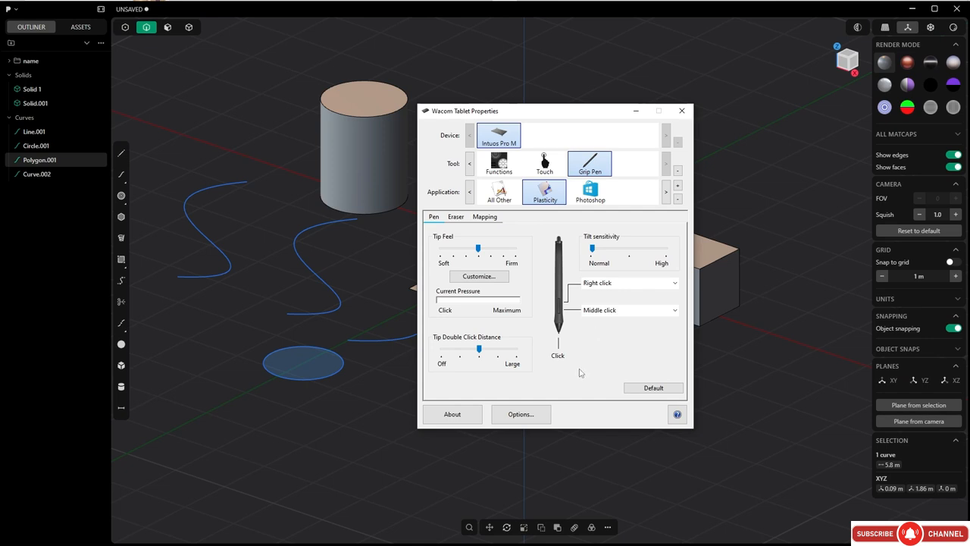
click(457, 218)
click(484, 218)
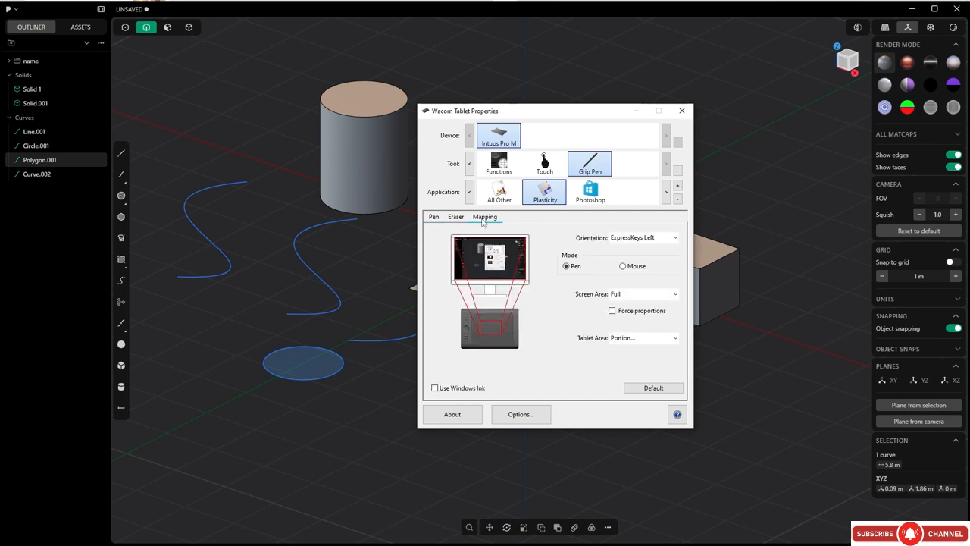